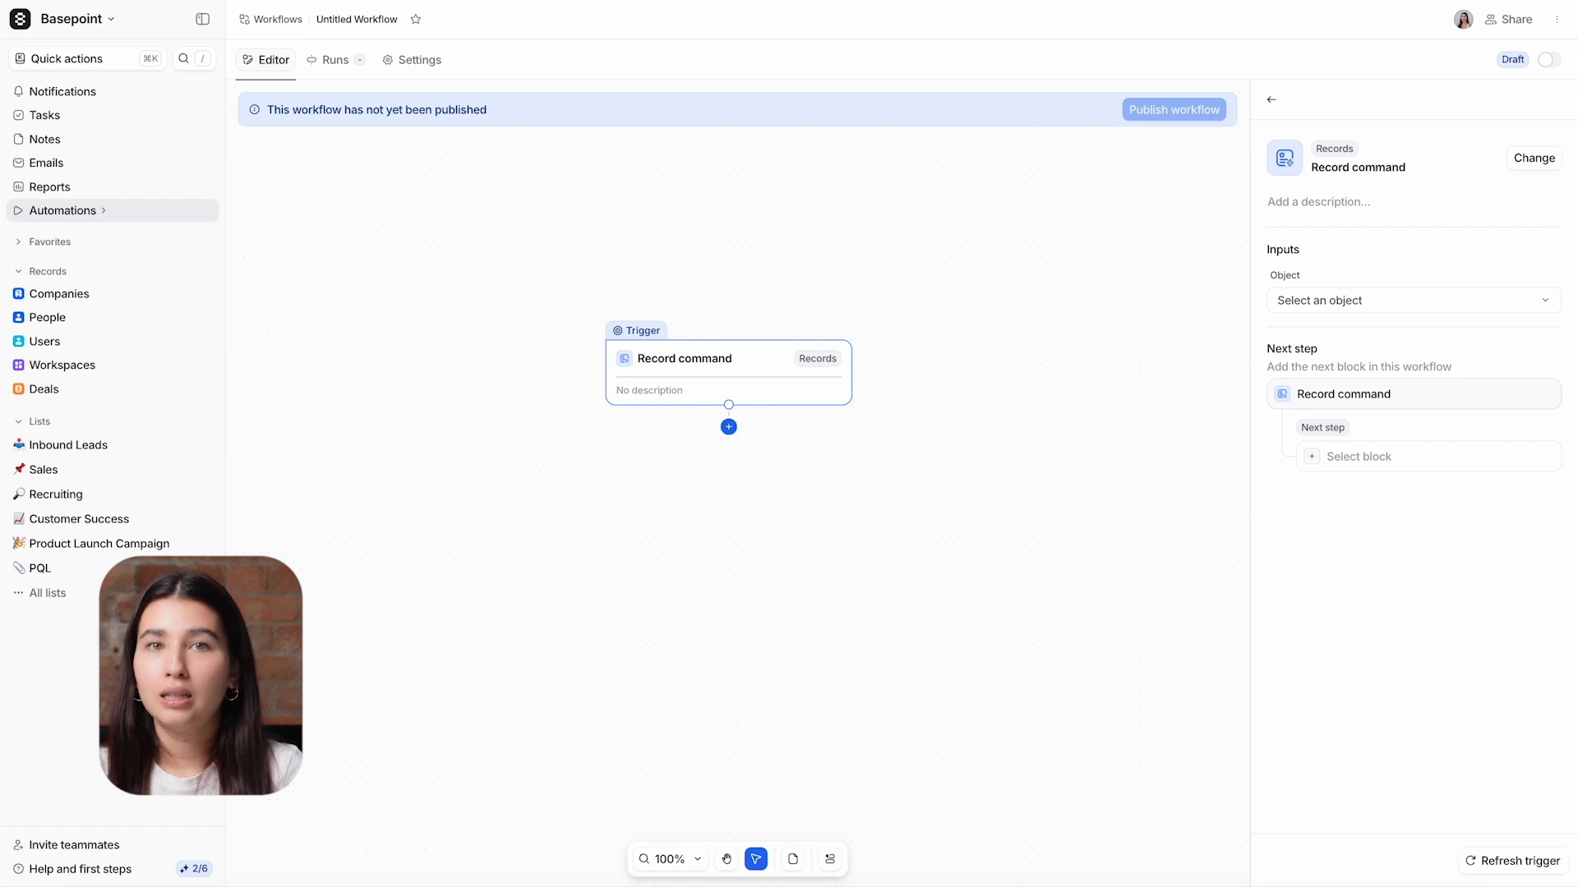
# - Set the object of the Record command trigger to Companies
pyautogui.click(695, 386)
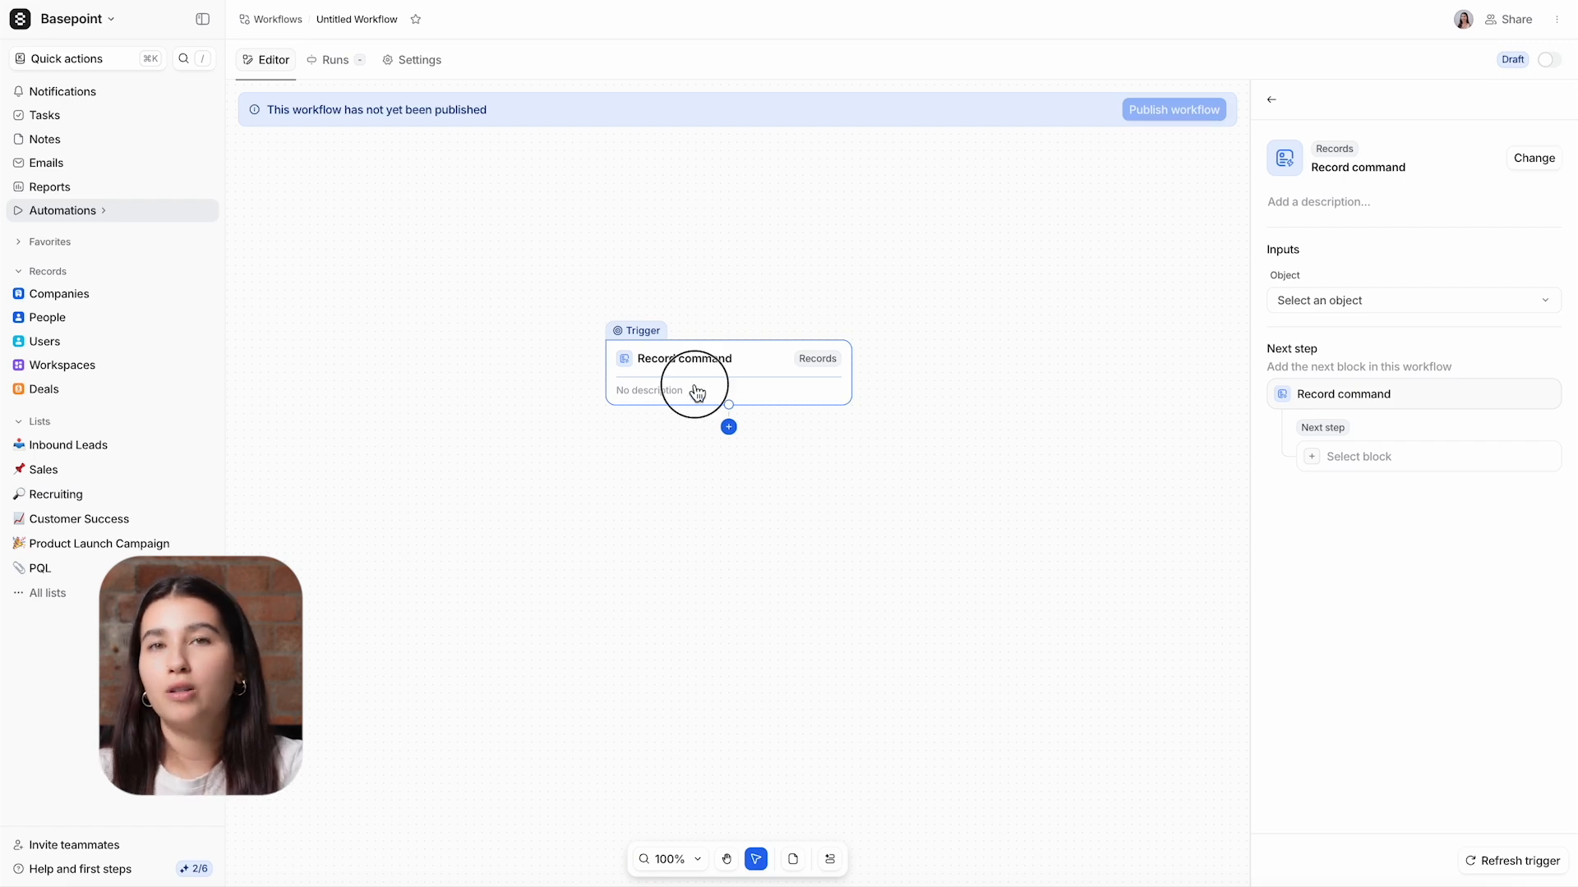
pyautogui.click(1399, 309)
pyautogui.click(1394, 368)
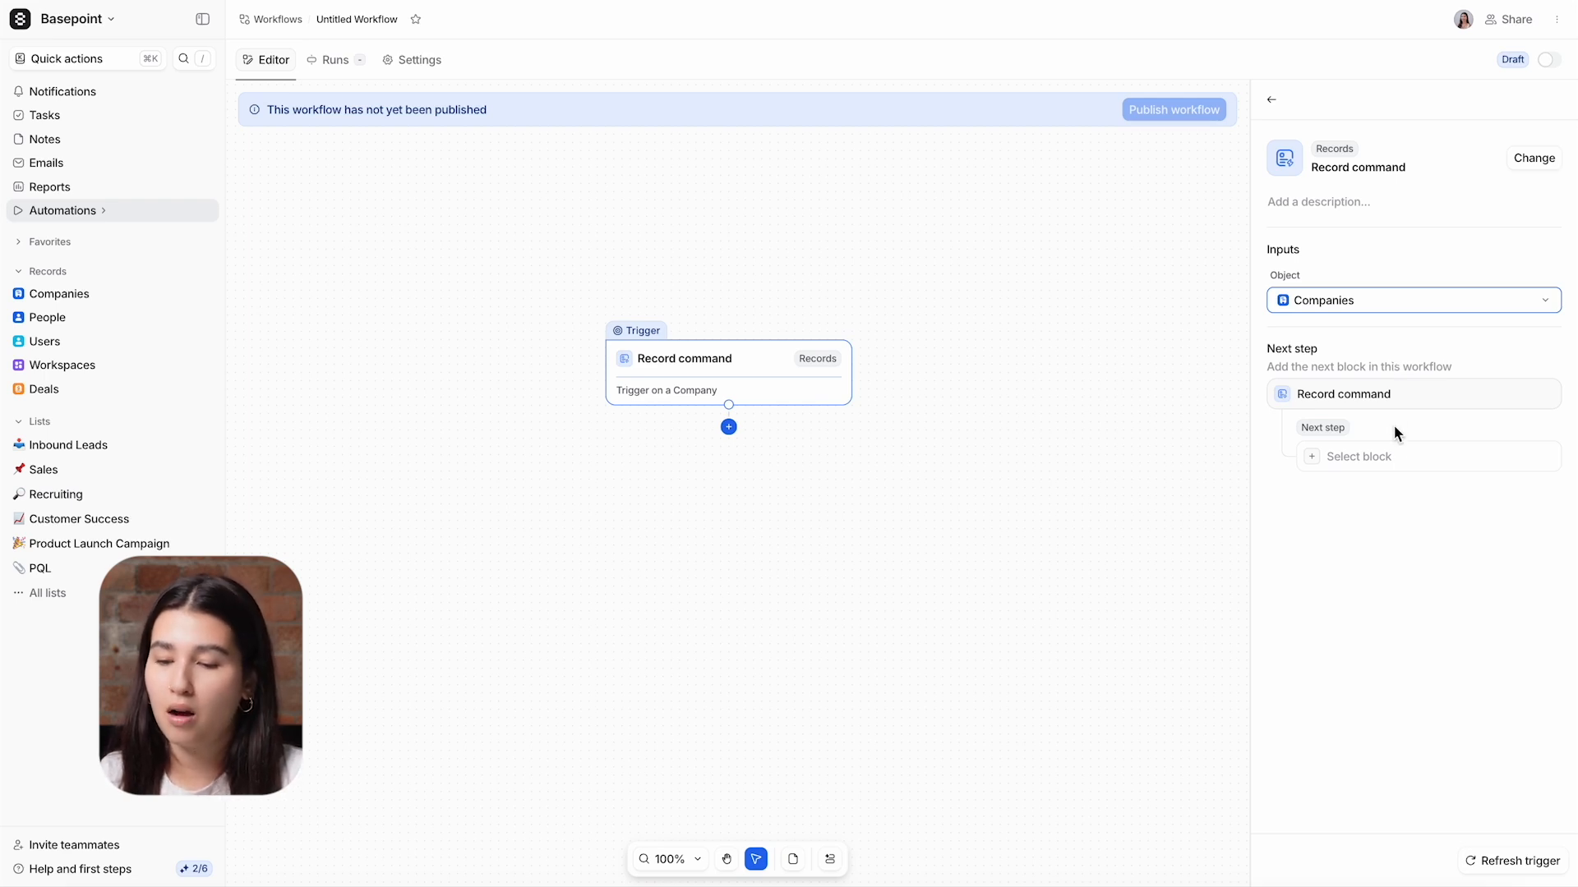
# - Add a Loop block as the next step after the Record command trigger
pyautogui.click(1395, 458)
pyautogui.write('loo')
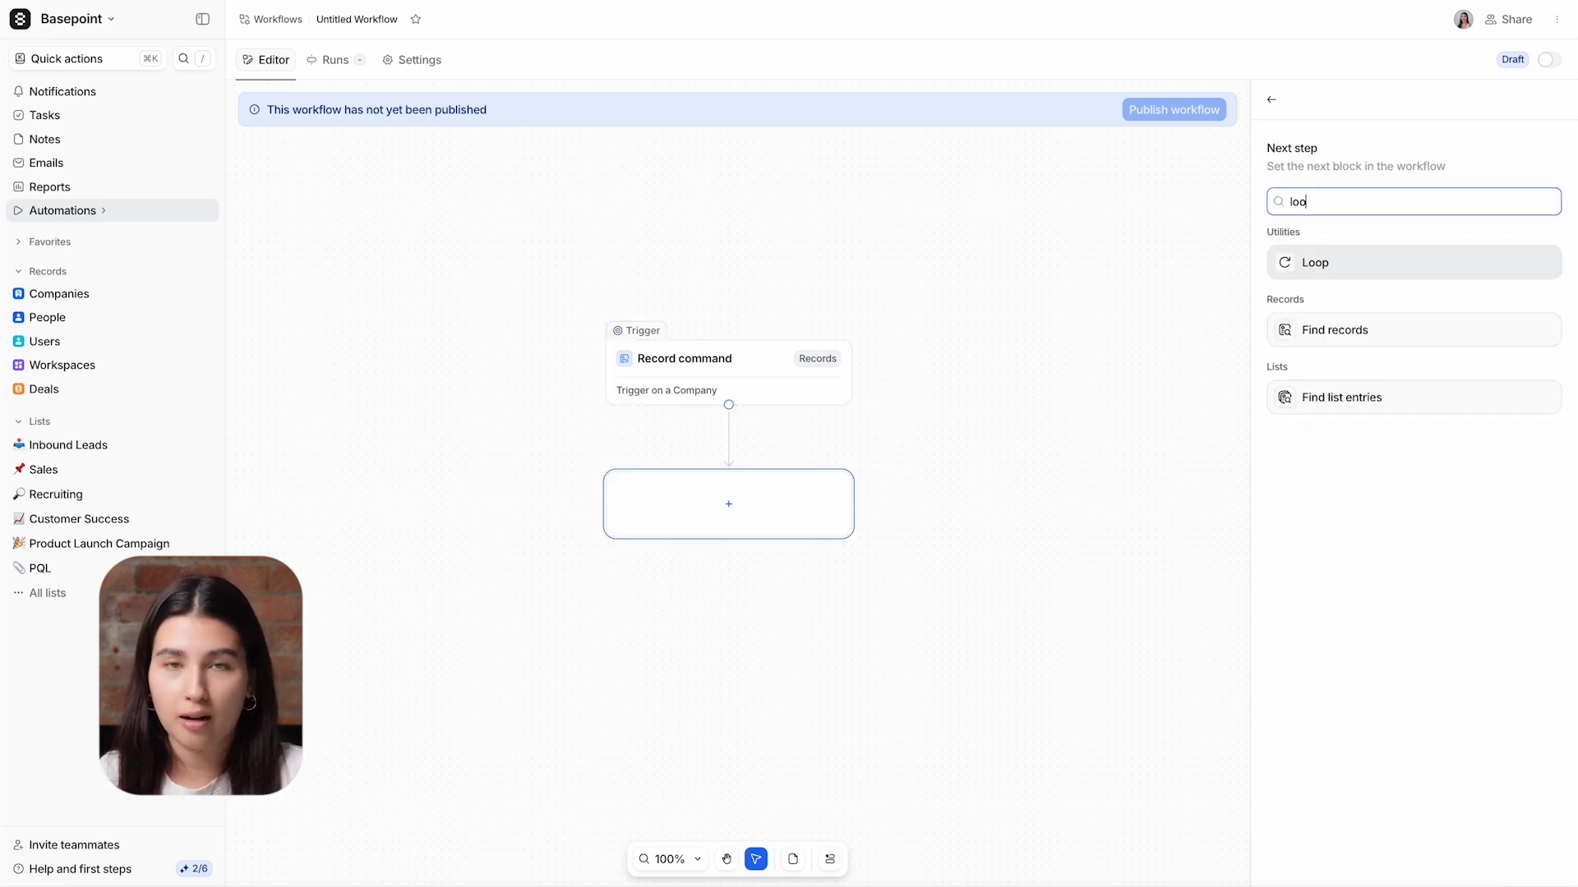
pyautogui.click(1357, 274)
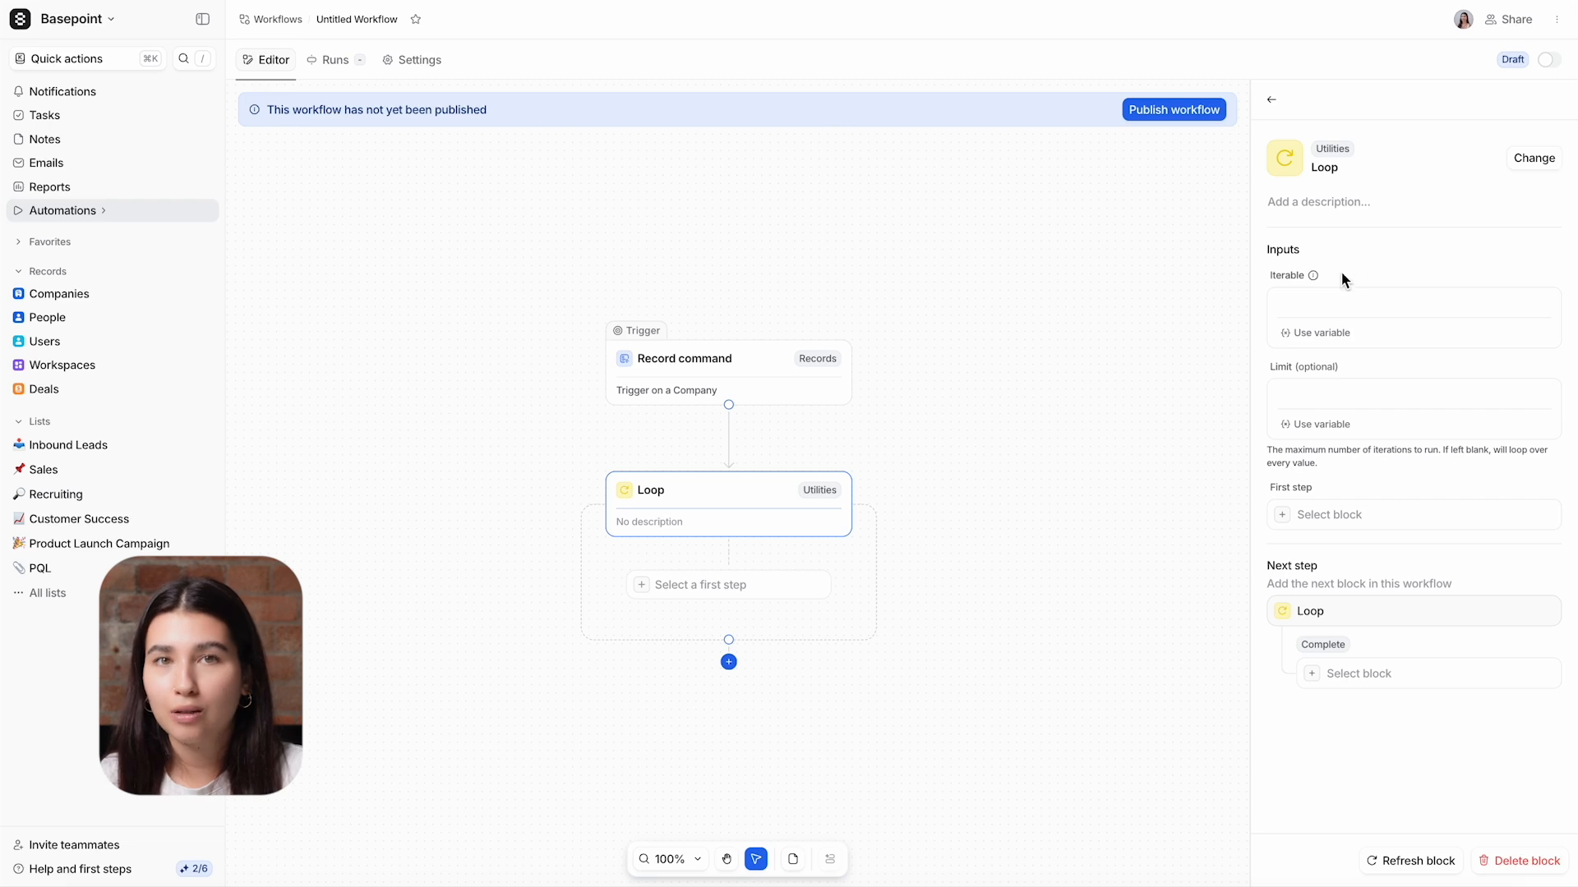
# - Set the loop's iterable to the Team attribute of the trigger's company record
pyautogui.click(1309, 333)
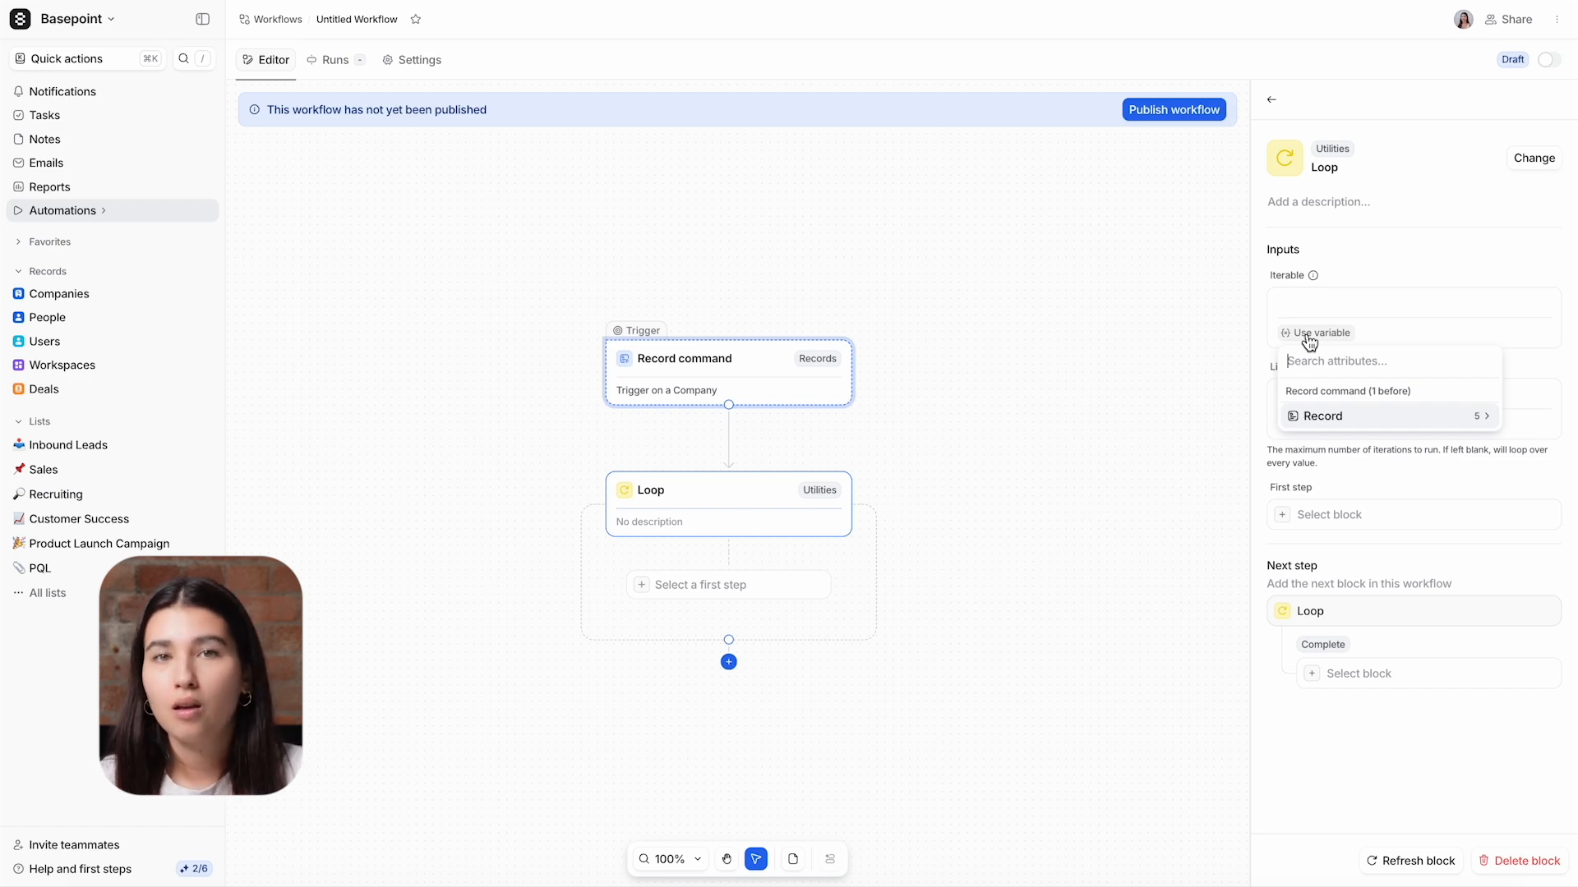
pyautogui.click(1319, 416)
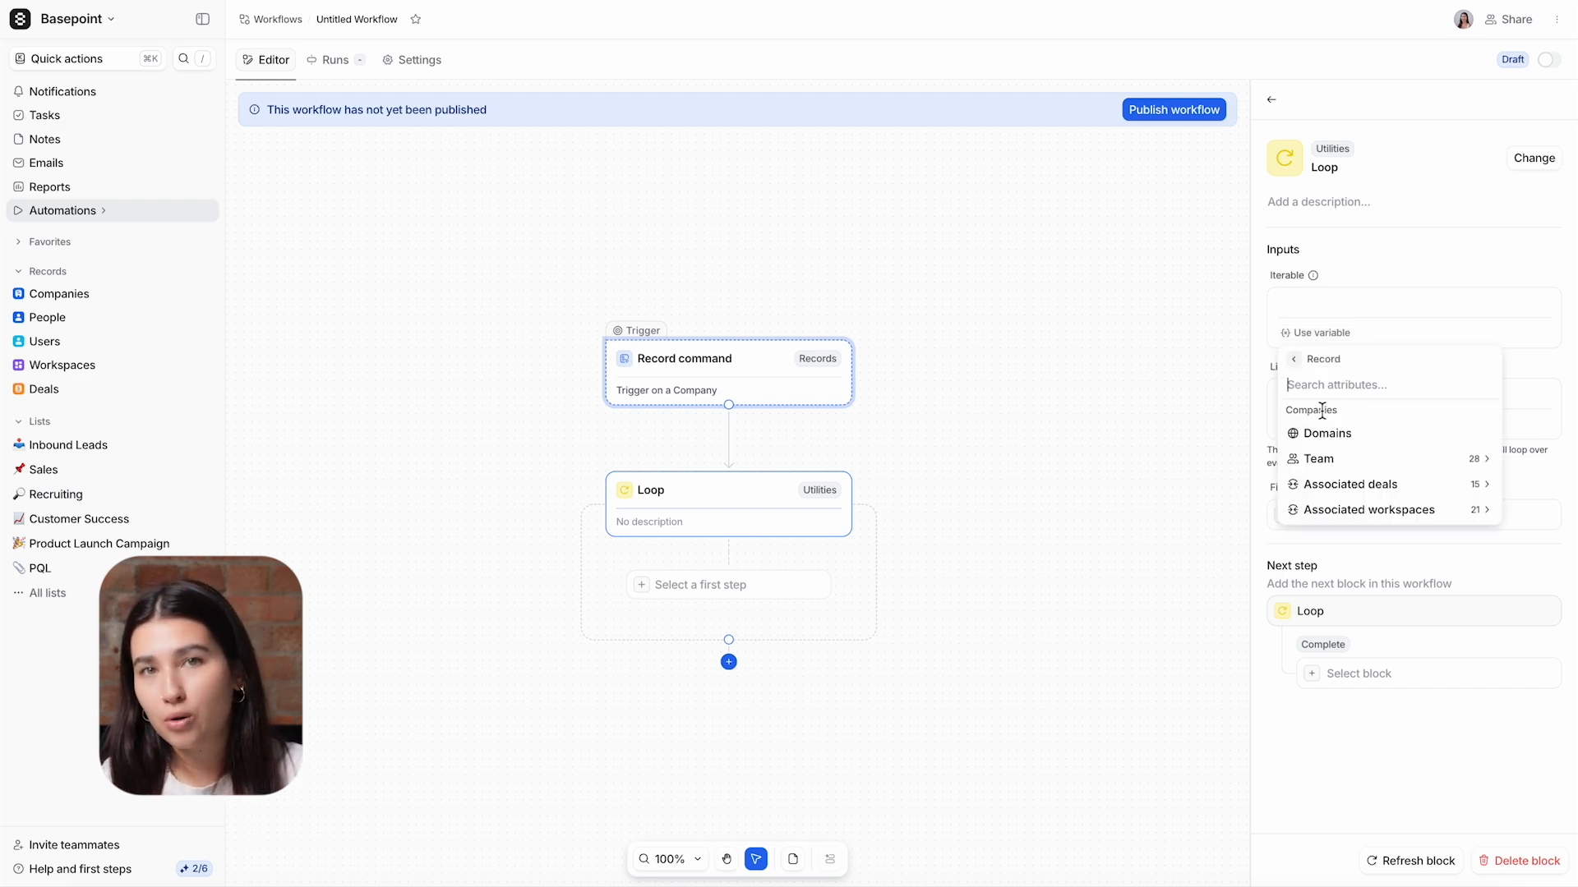
pyautogui.click(1320, 458)
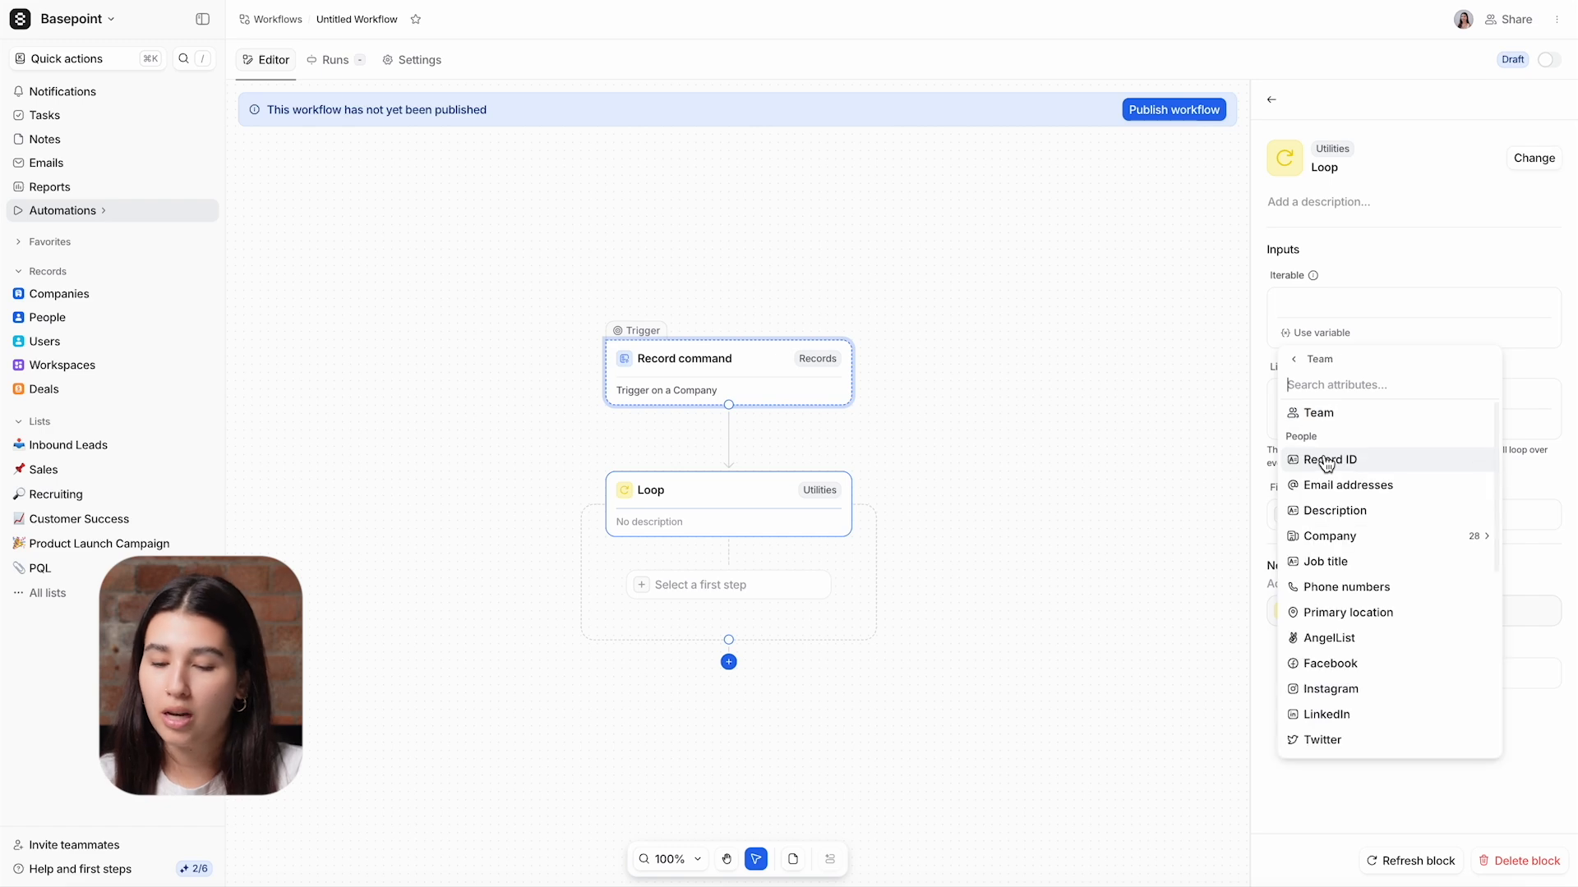
pyautogui.click(1354, 413)
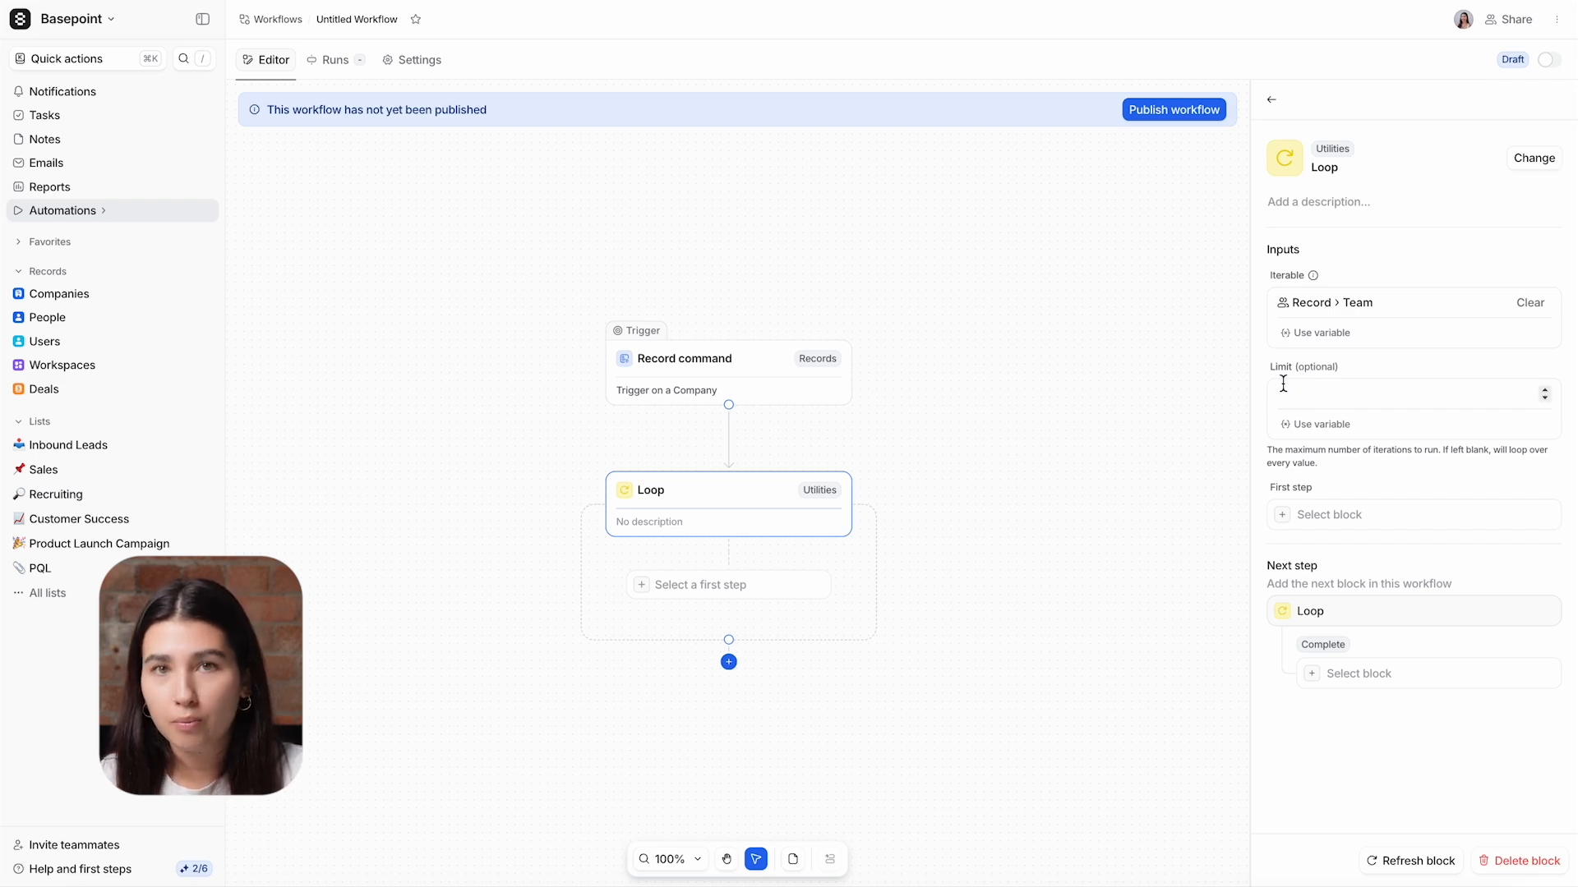
# - Add an Add record to list block as the loop's first step, with Product Launch Campaign as its list
pyautogui.click(768, 585)
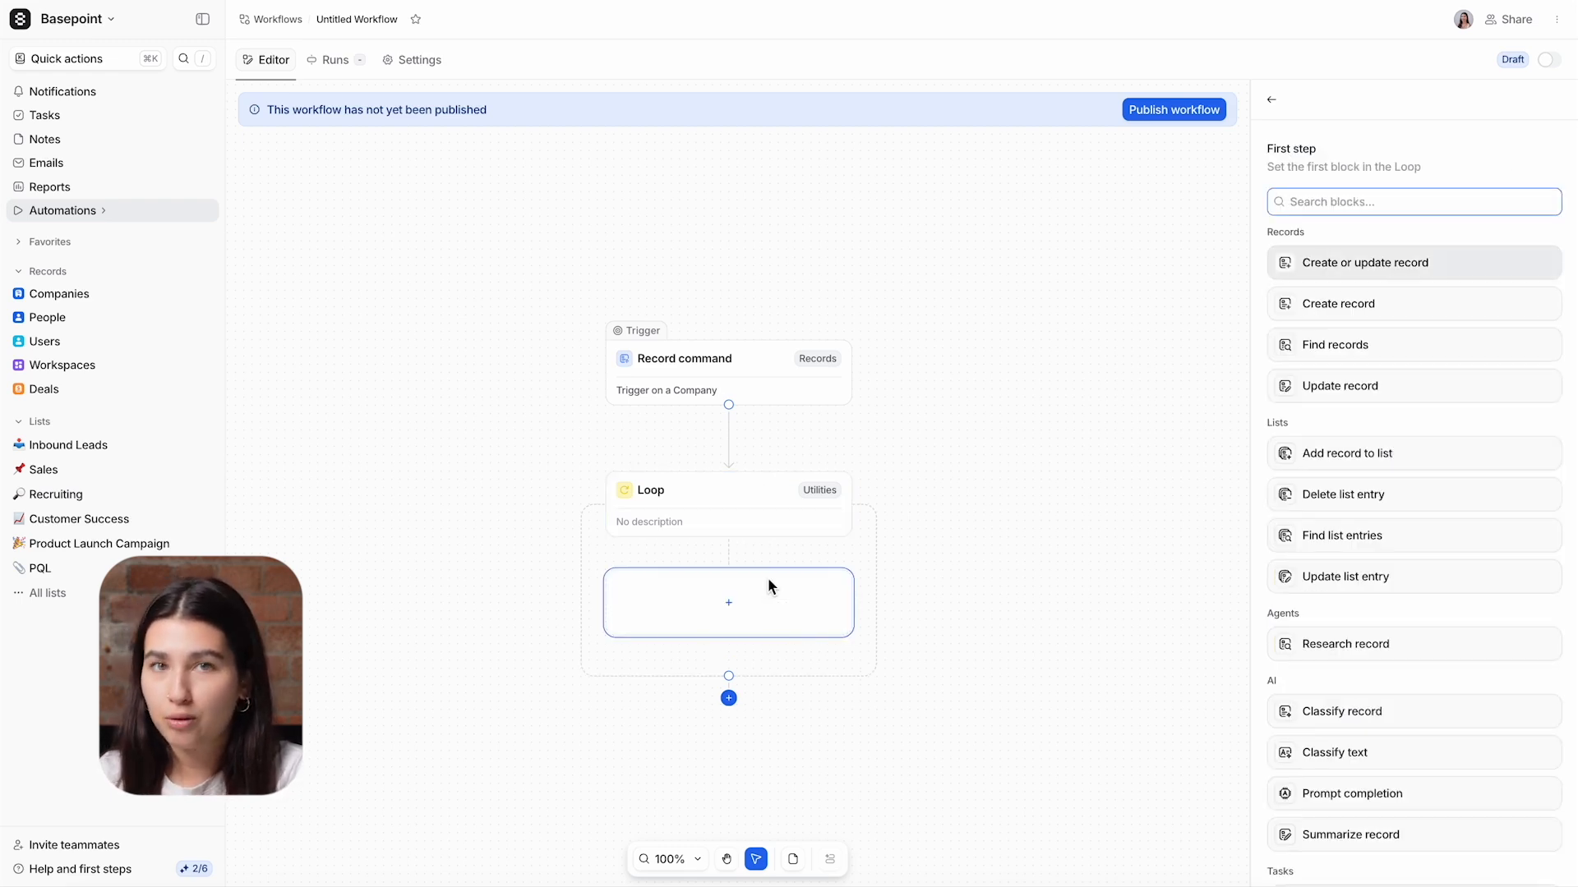
pyautogui.click(1358, 466)
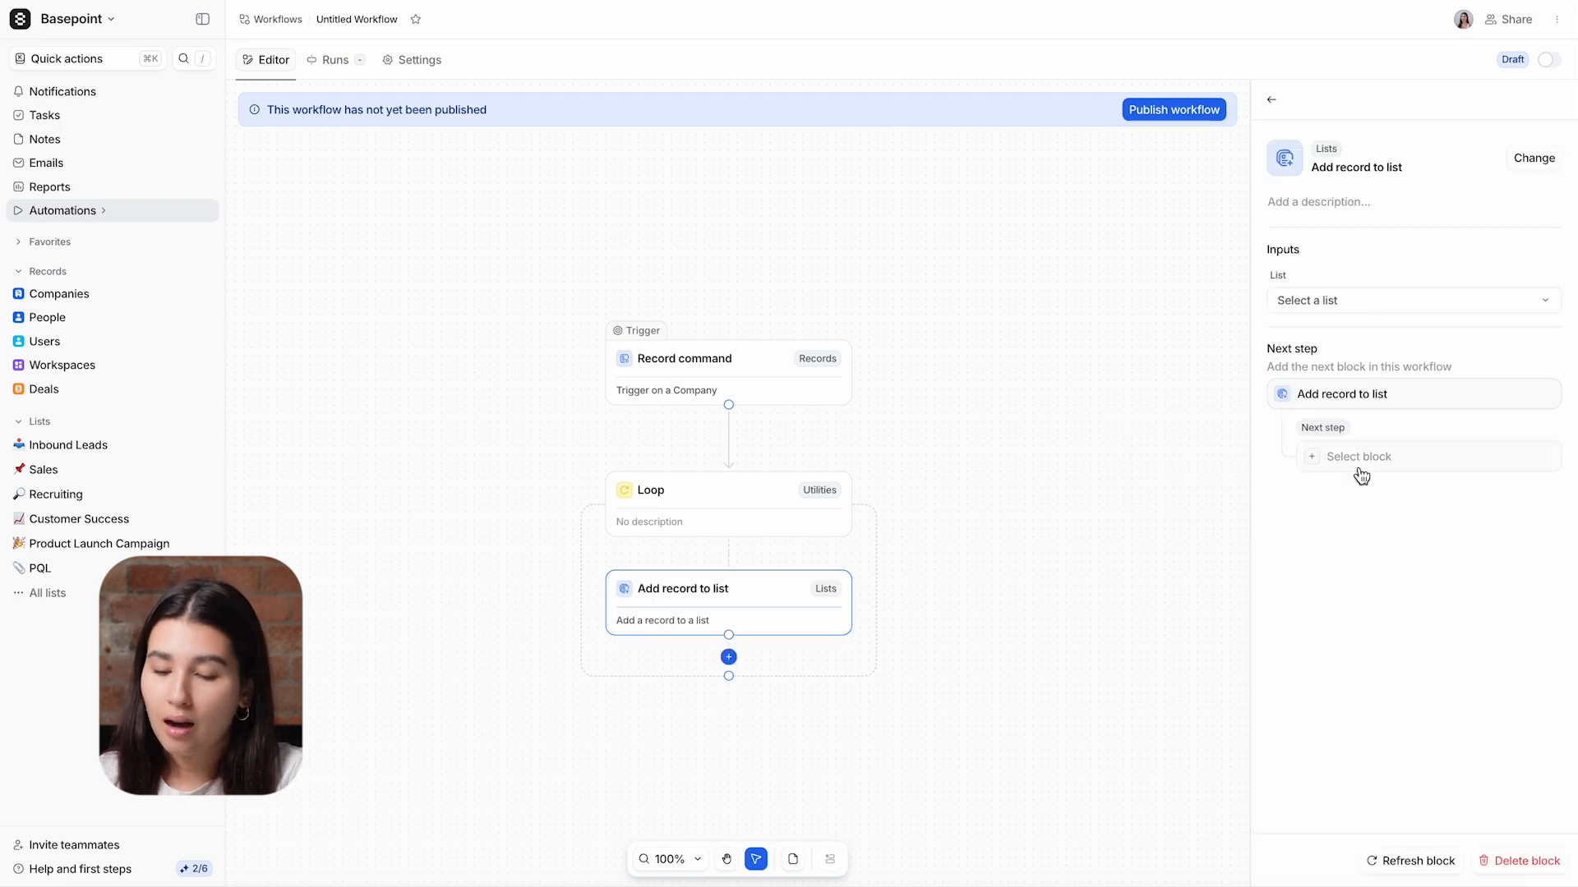
pyautogui.click(1329, 304)
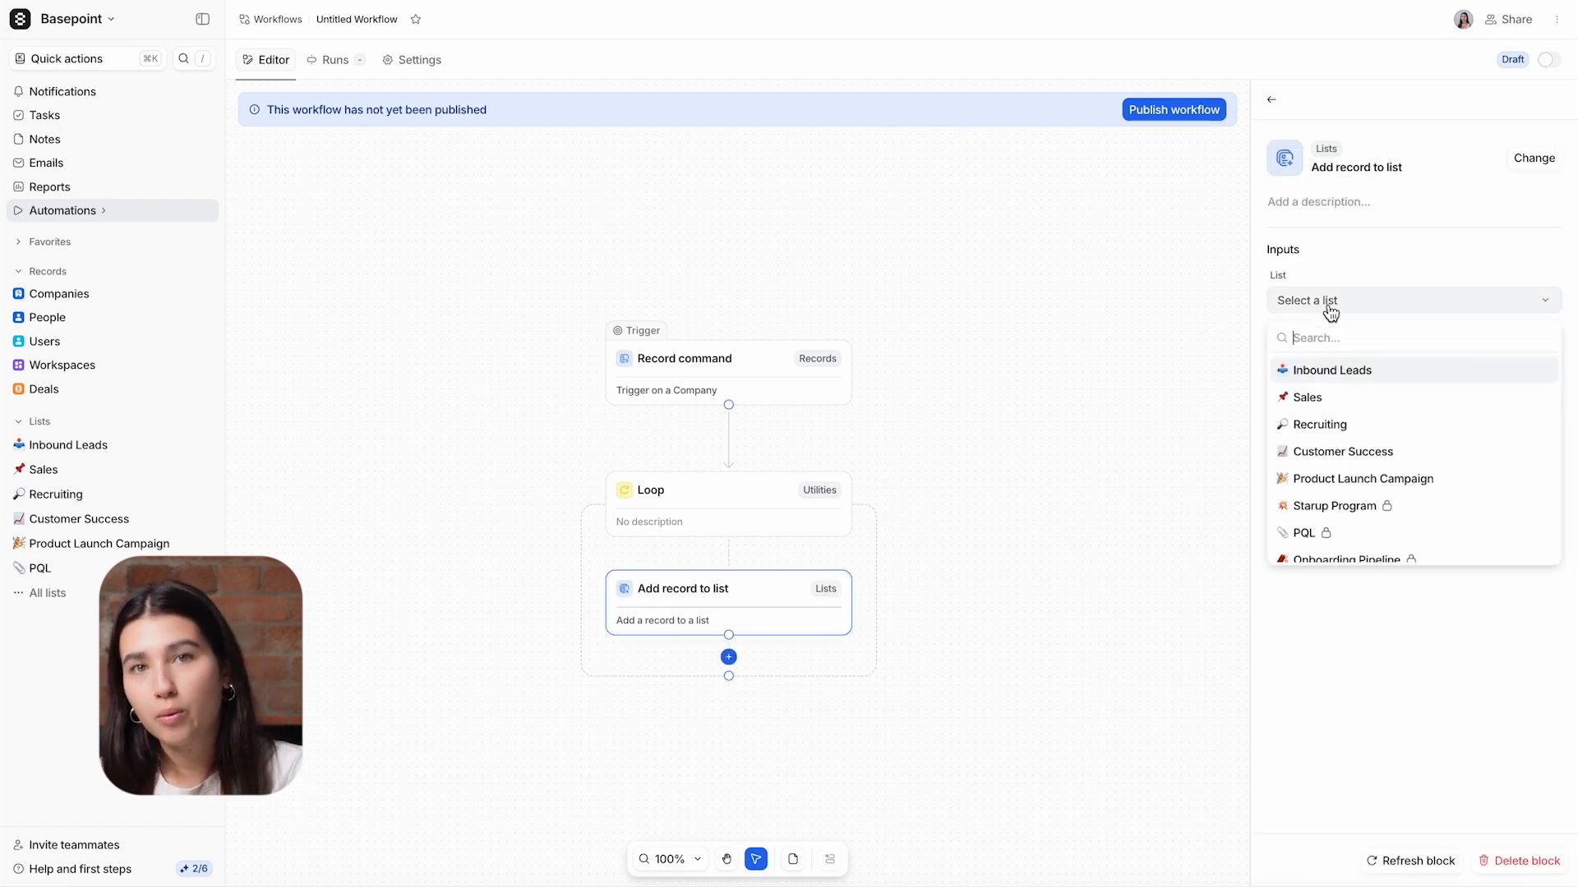
pyautogui.click(1340, 477)
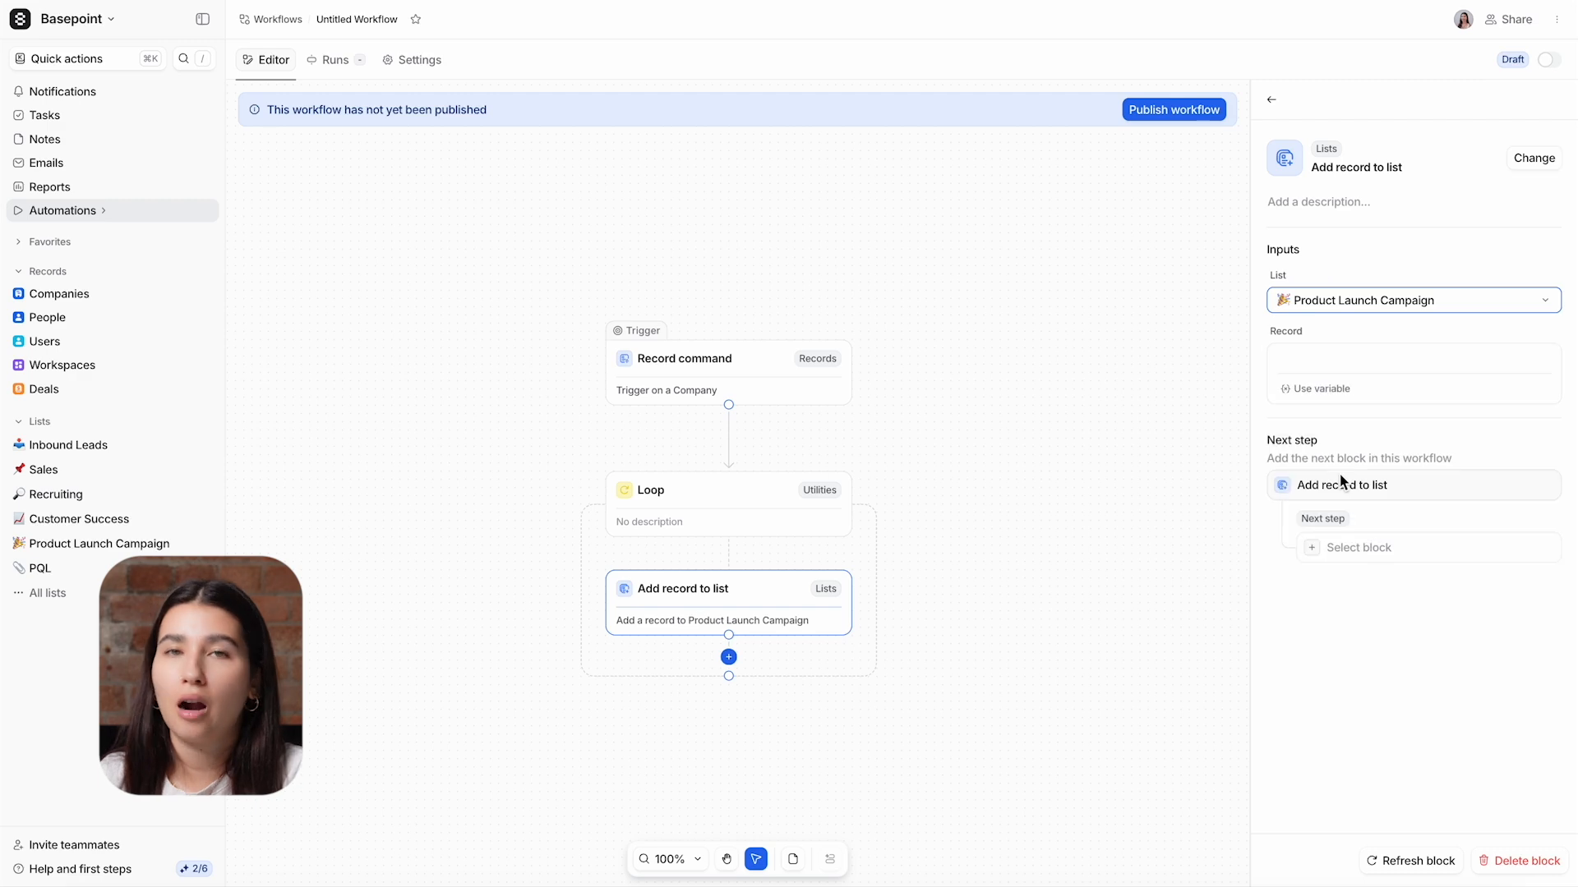
# - Use the loop's Current Person record as the record added to the list, and publish the workflow
pyautogui.click(1320, 397)
pyautogui.click(1333, 469)
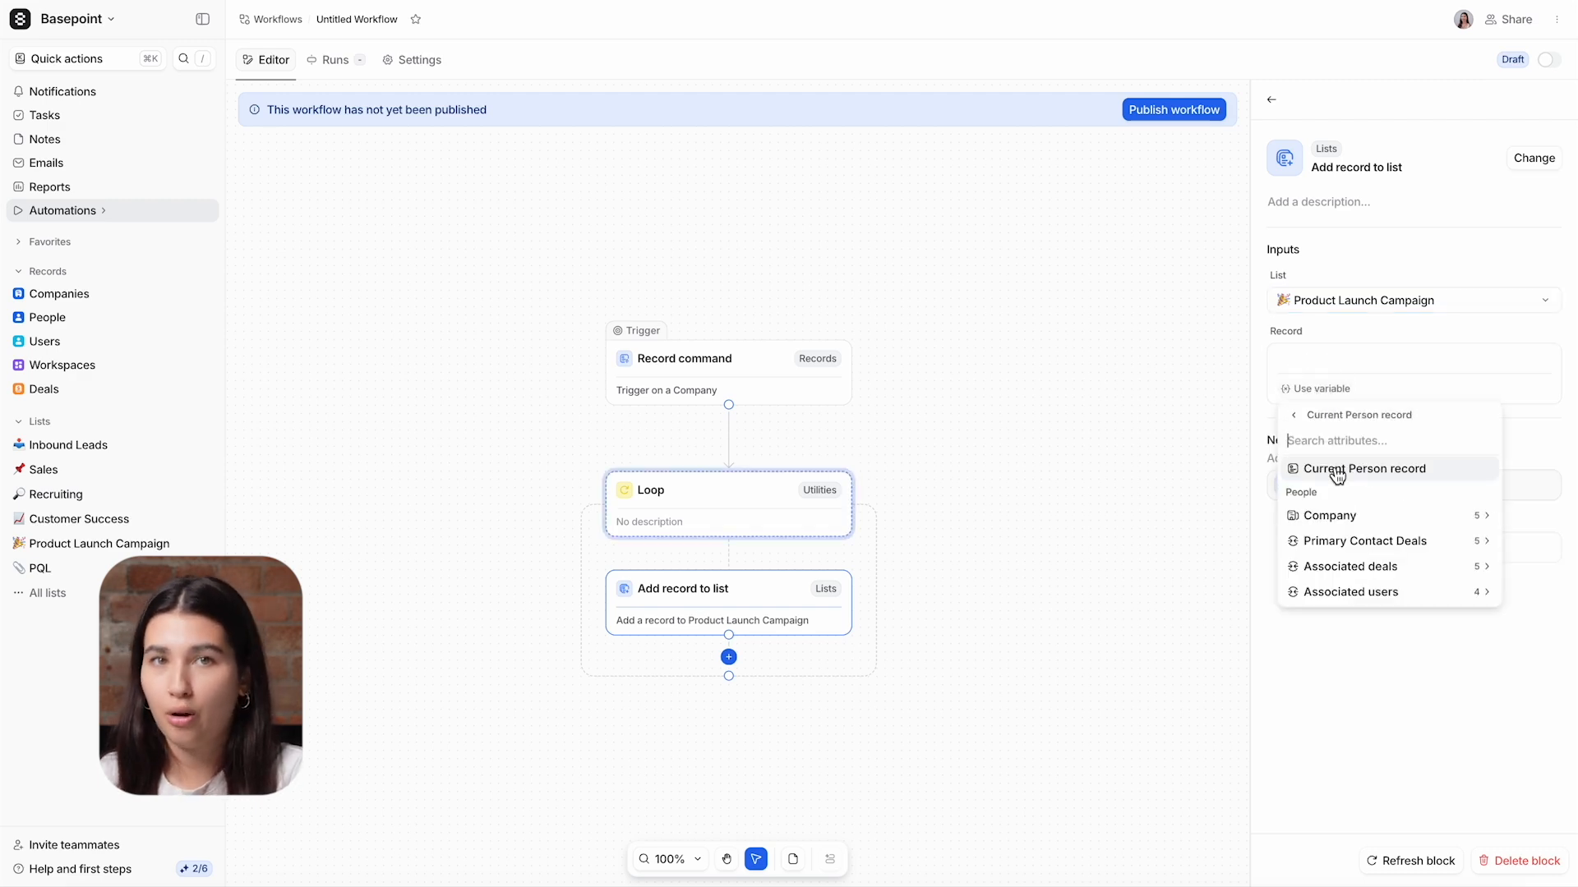
pyautogui.click(1337, 473)
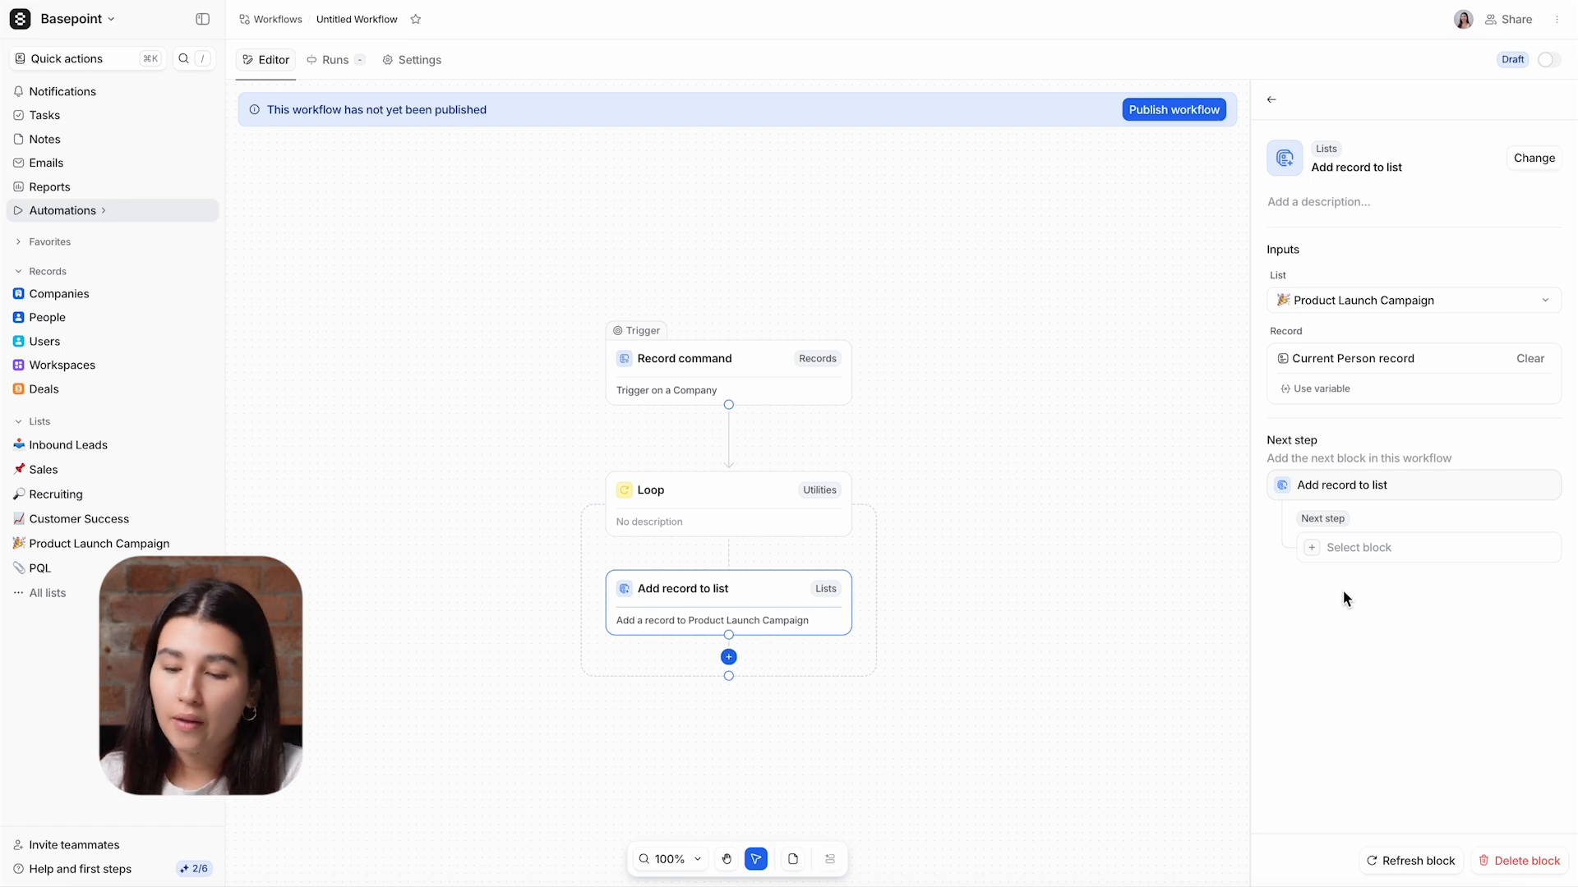
pyautogui.click(1146, 110)
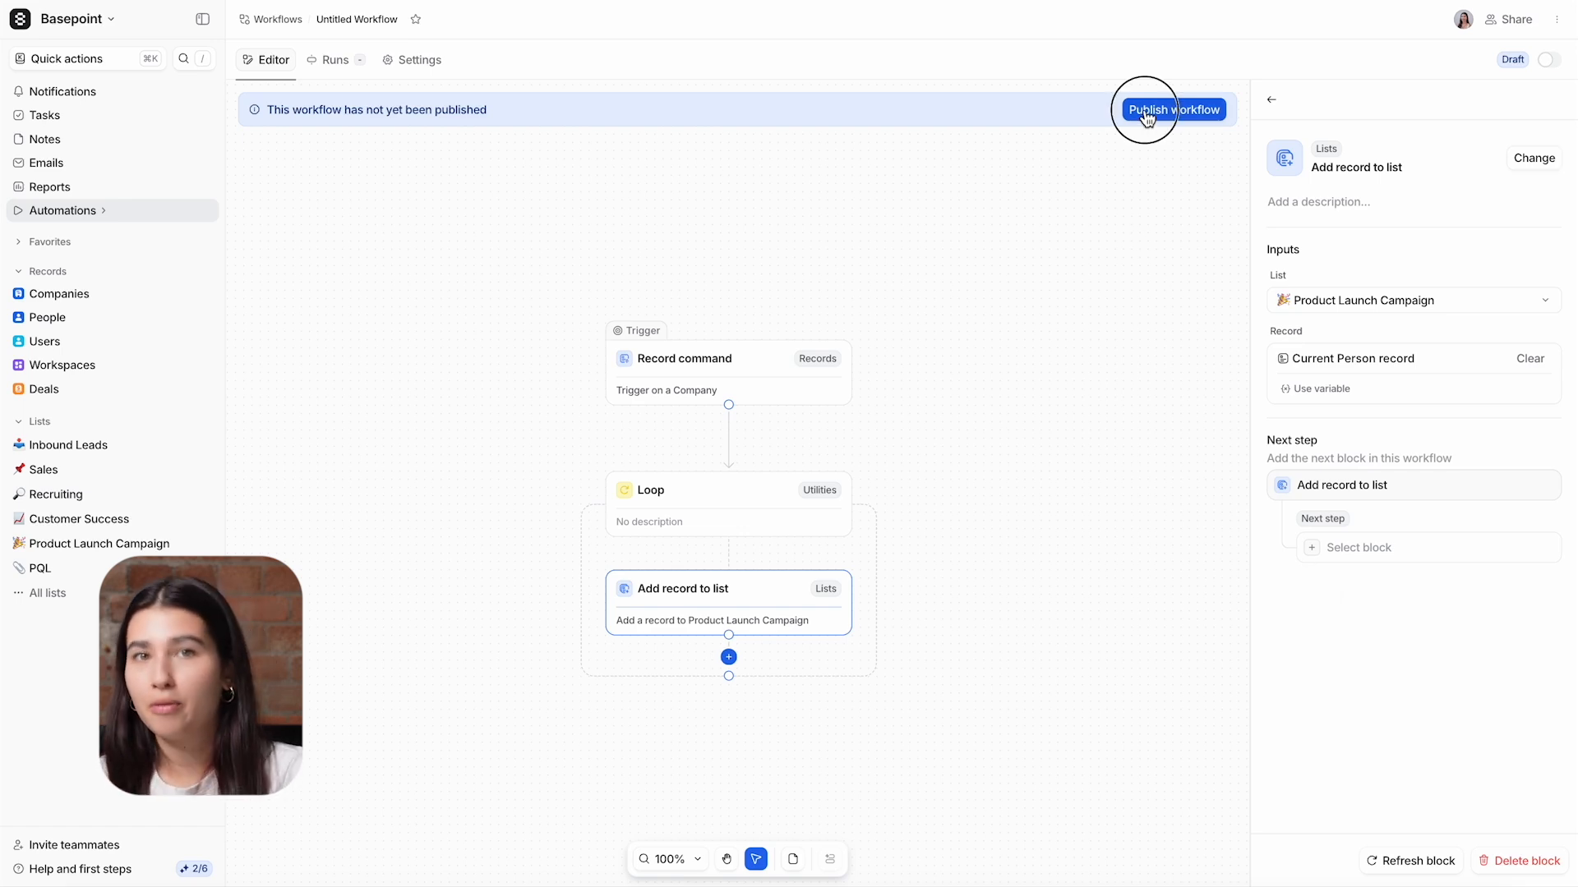
pyautogui.click(934, 473)
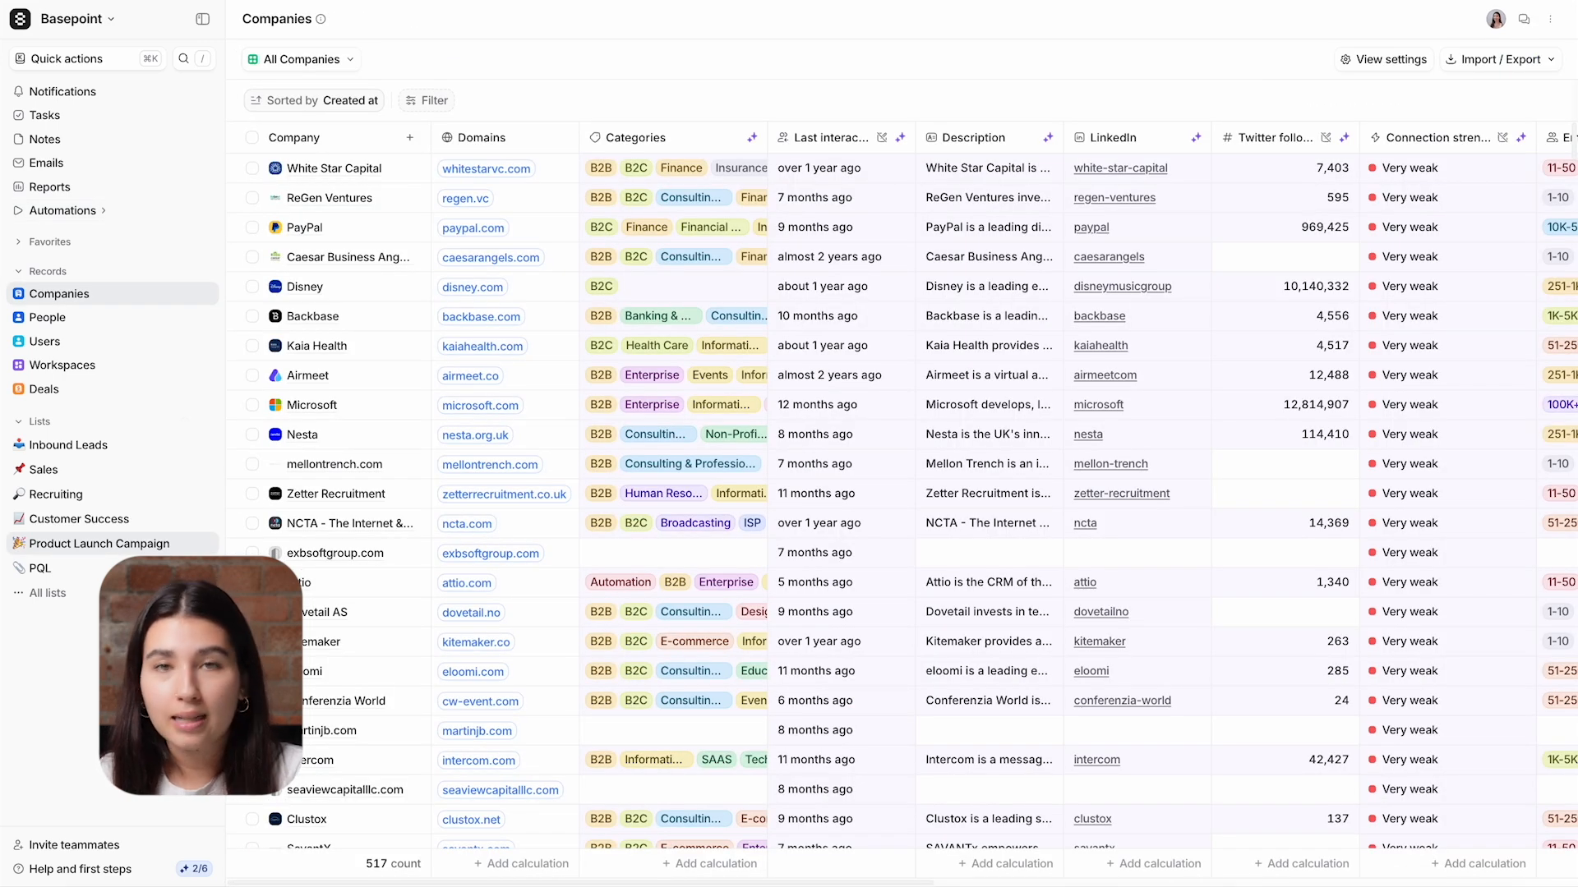
# - Run the "Workflows 7 - Loops - Add Team to Campaign" workflow on the White Star Capital company record
pyautogui.click(253, 168)
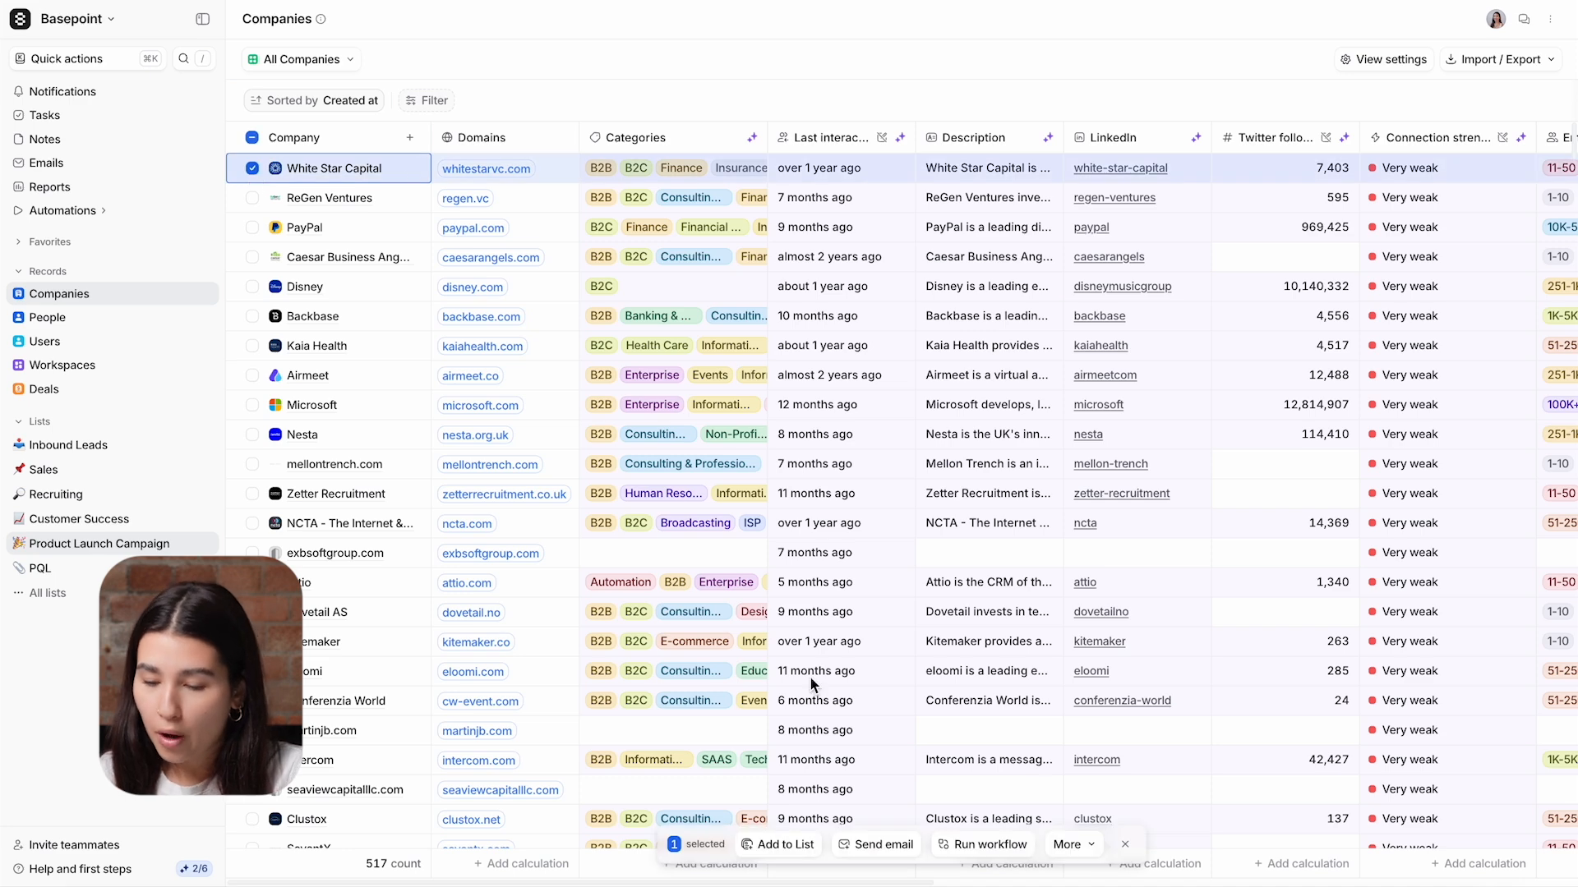
pyautogui.click(978, 844)
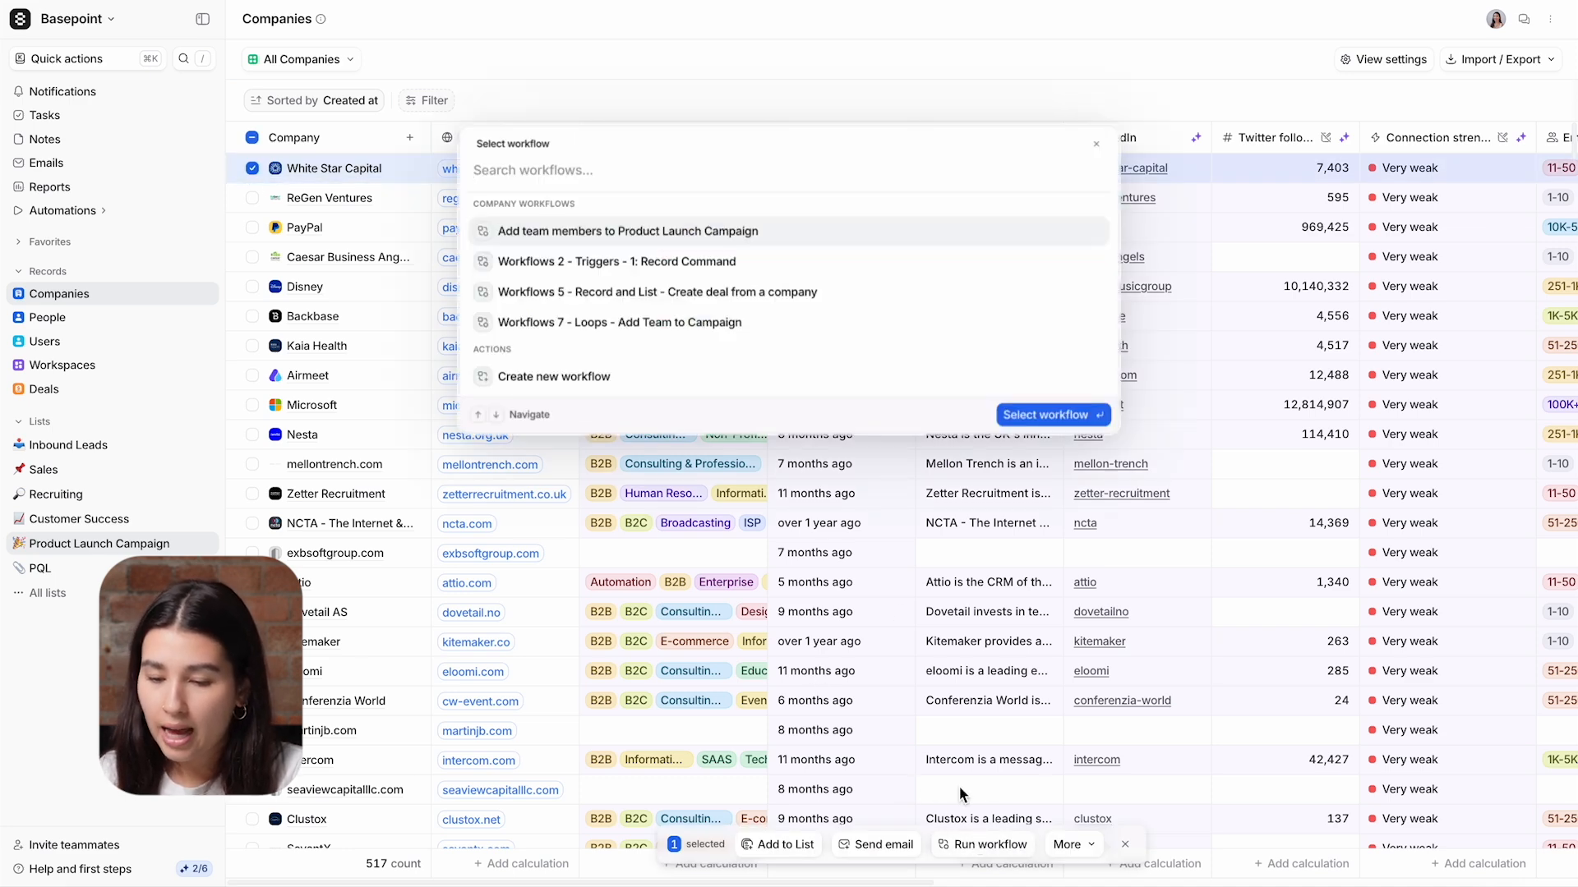
pyautogui.click(817, 323)
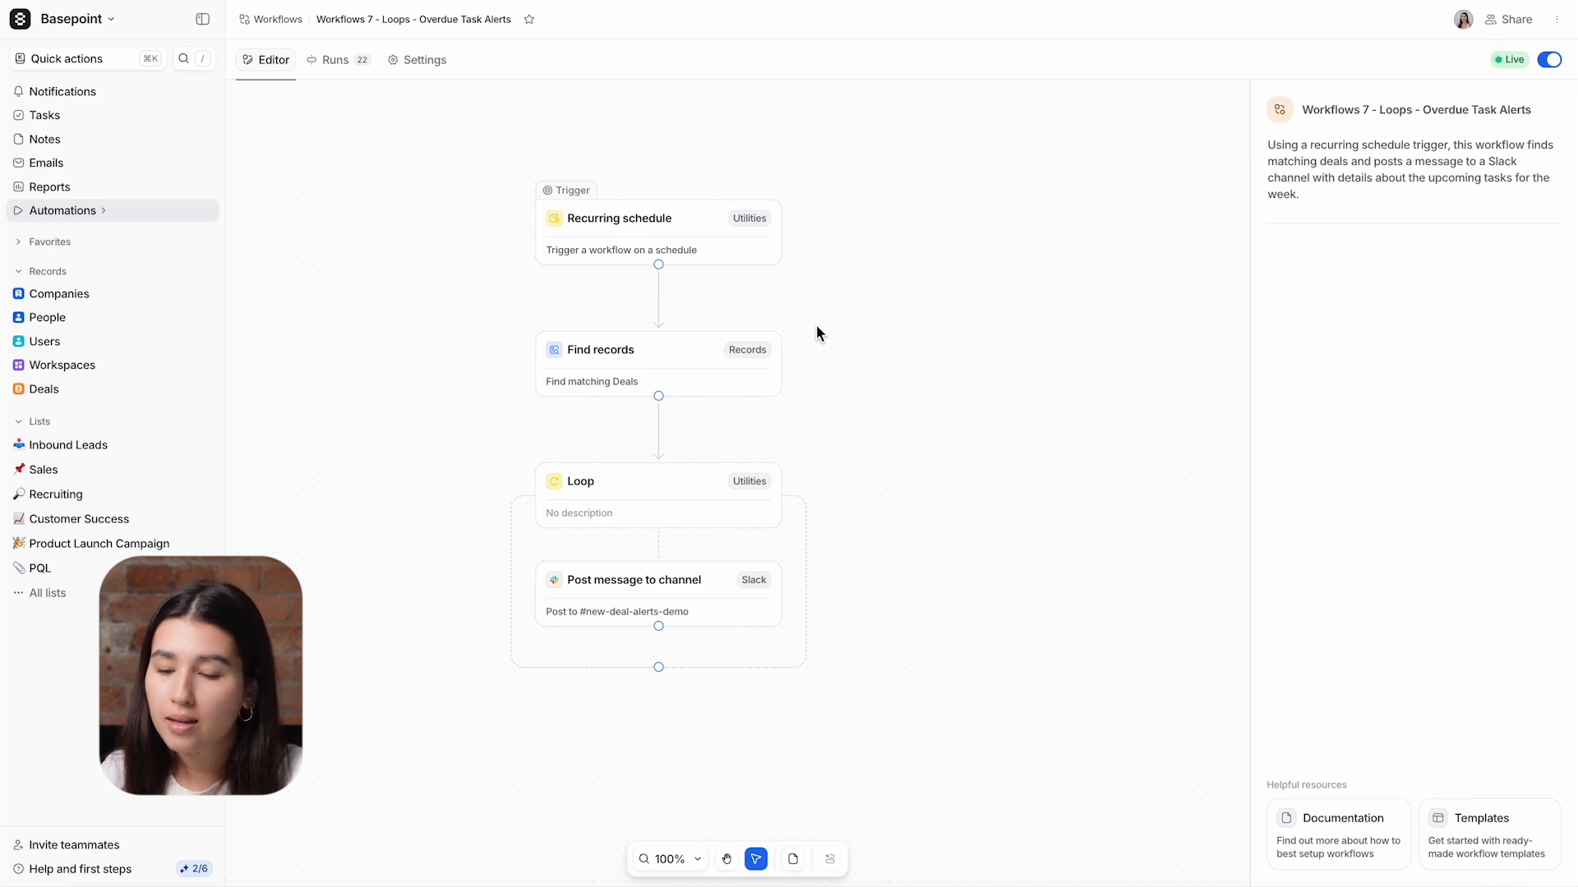
# - Review the Recurring schedule trigger's settings and the filter conditions of the Find records block in the Overdue Task Alerts workflow
pyautogui.click(650, 243)
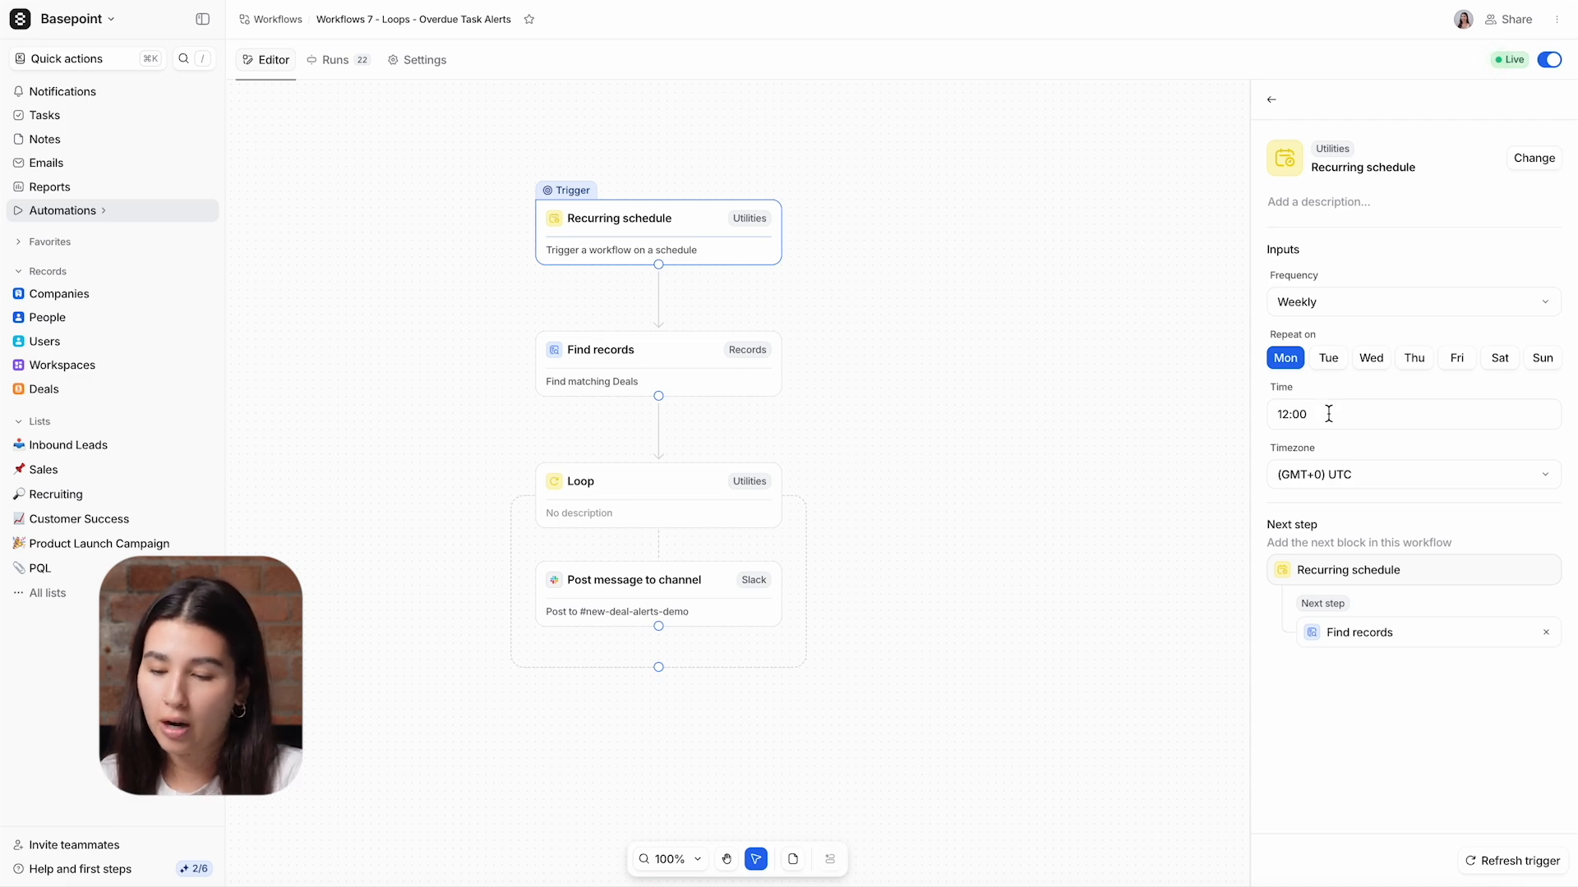
pyautogui.click(750, 383)
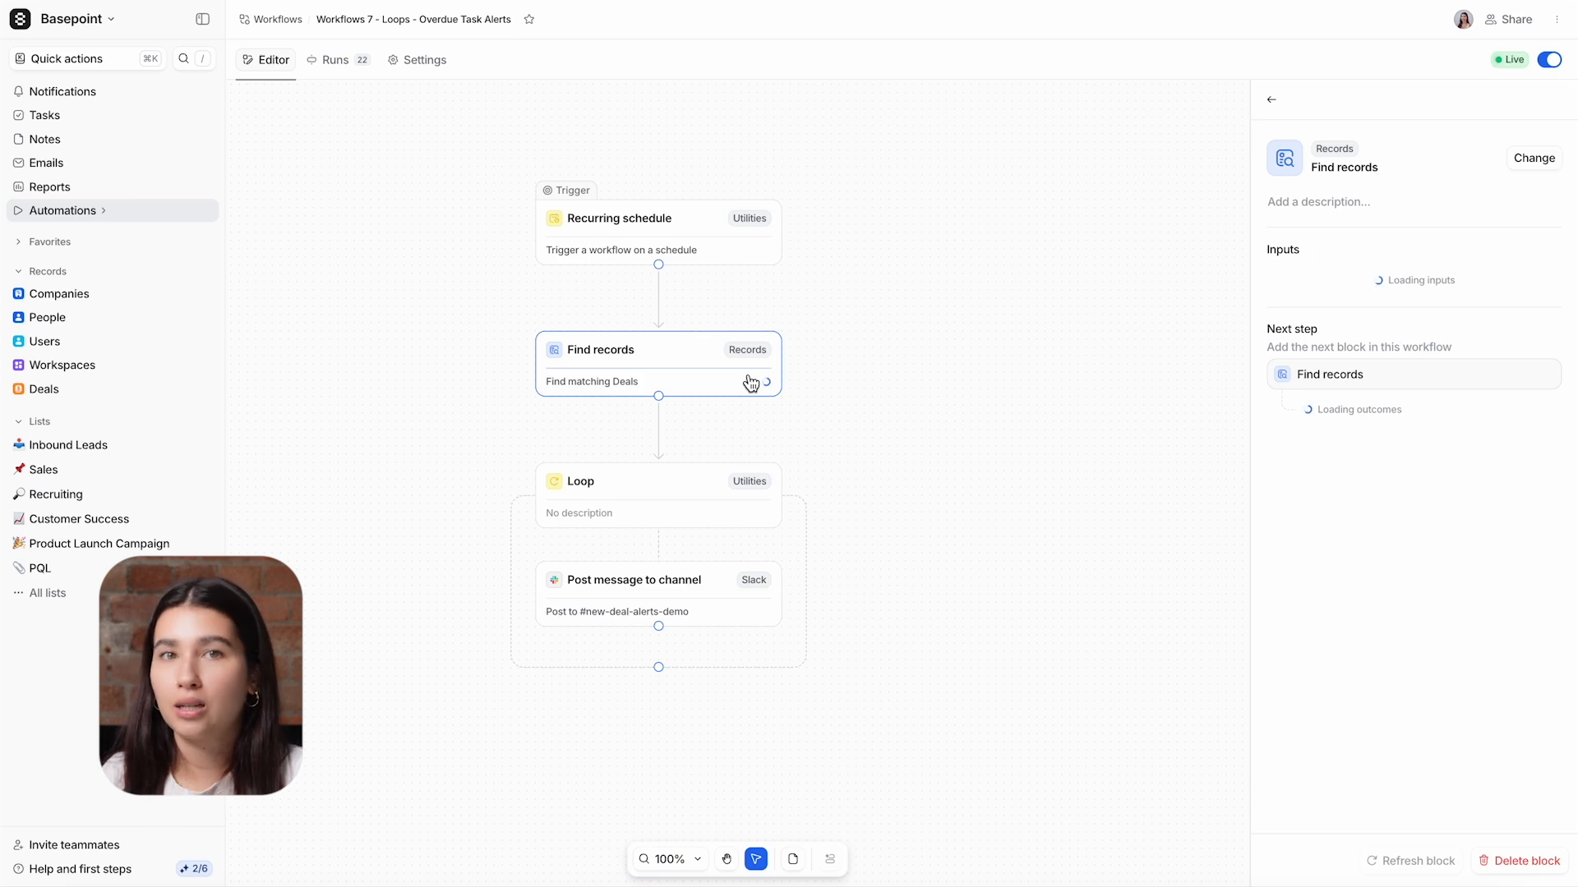
pyautogui.click(1338, 364)
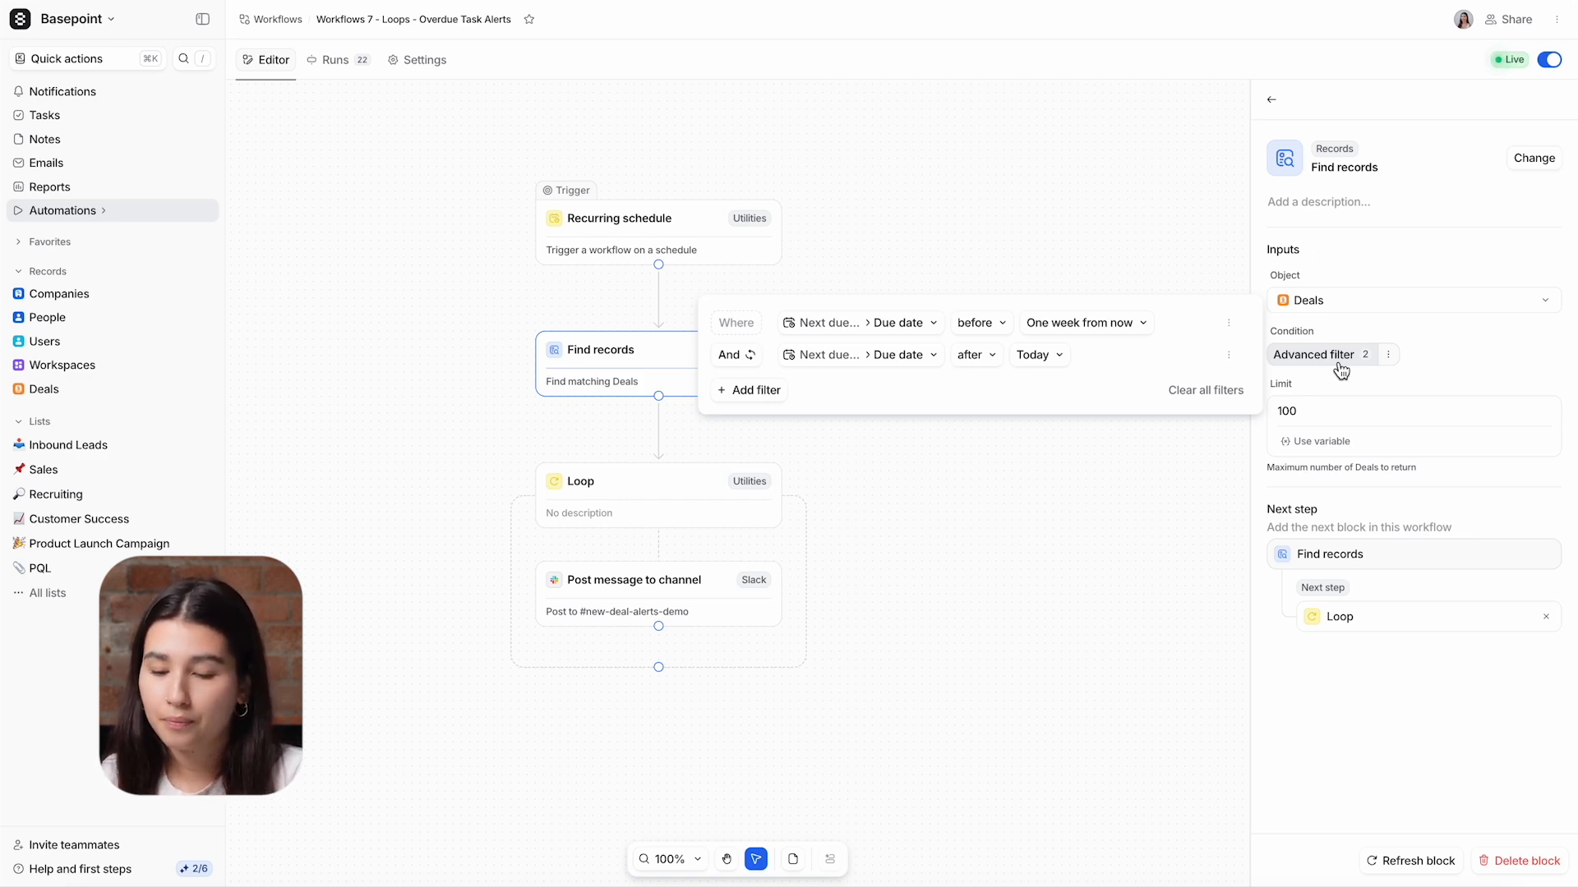
pyautogui.click(1339, 381)
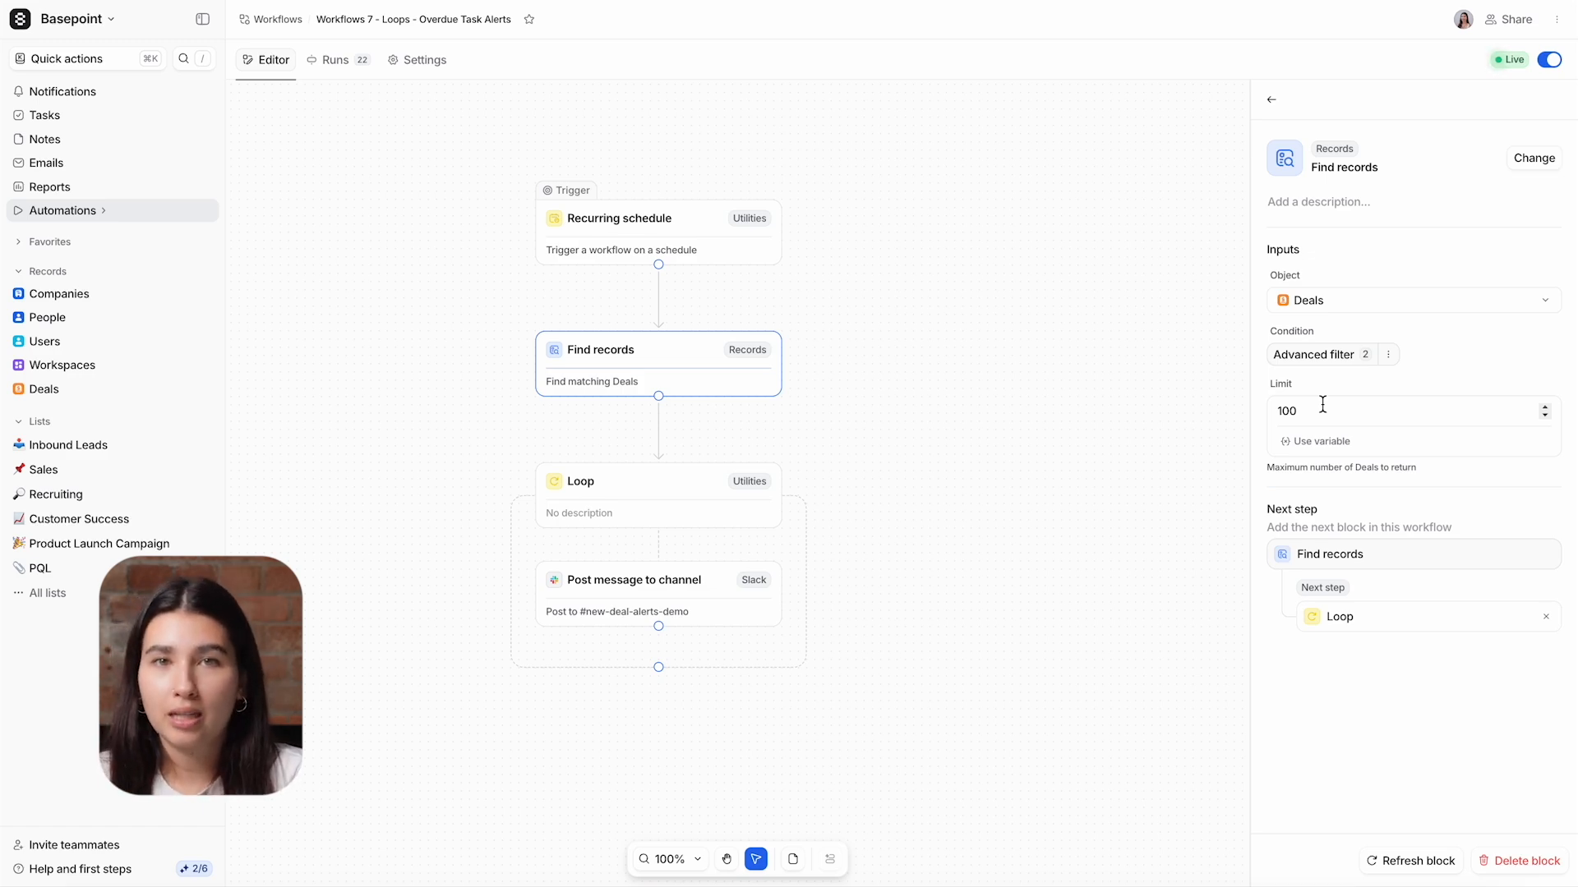
# - Set the Loop block's iterable to Matching Deals from the Find records block
pyautogui.click(684, 523)
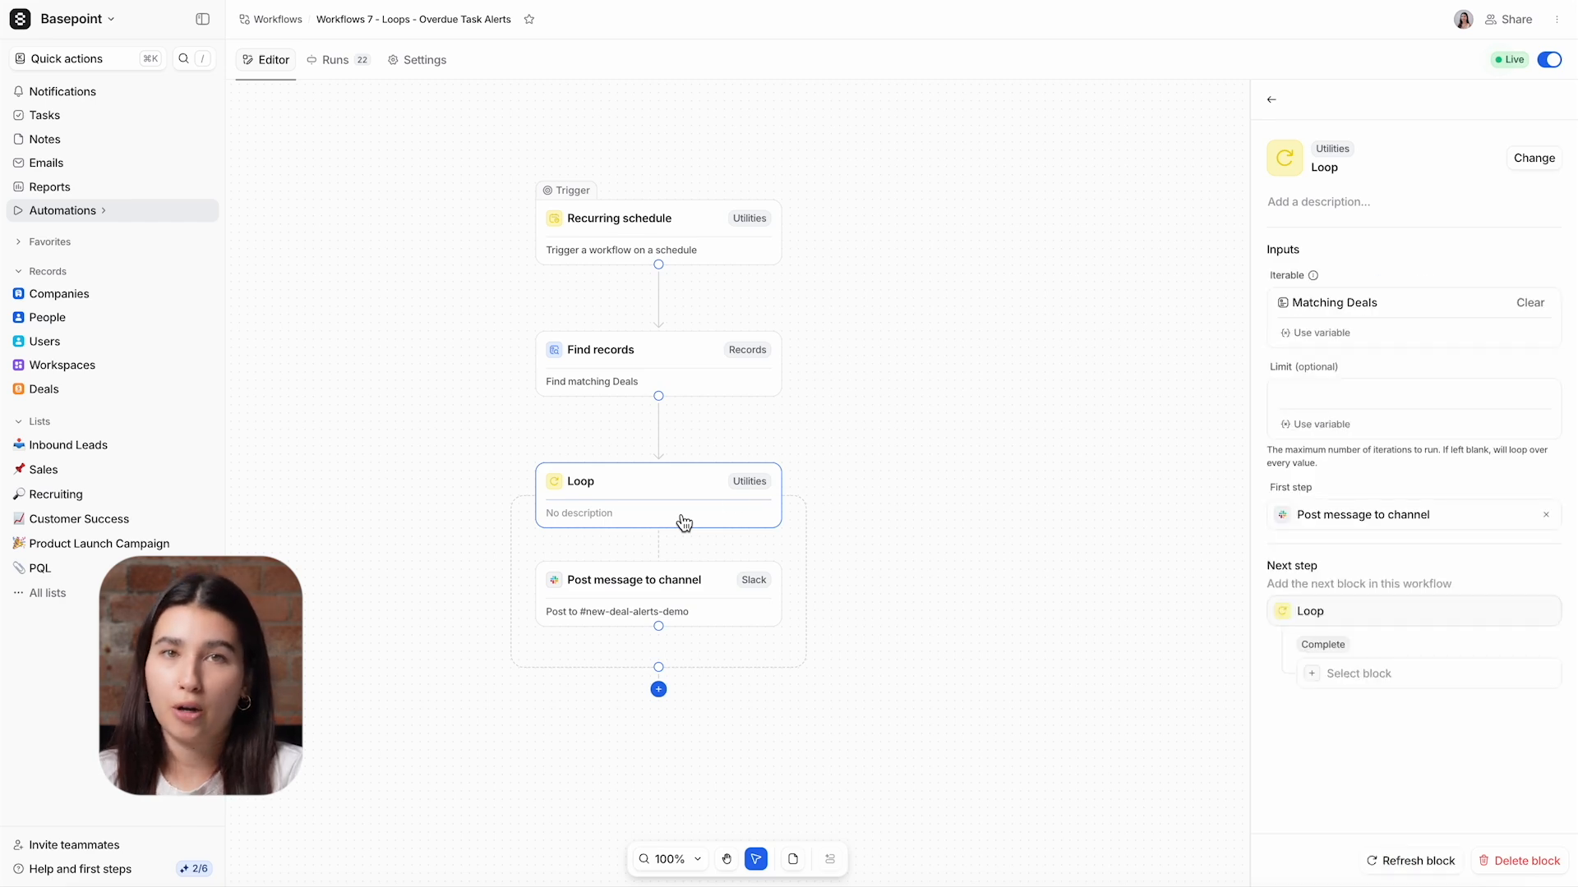
pyautogui.click(1342, 339)
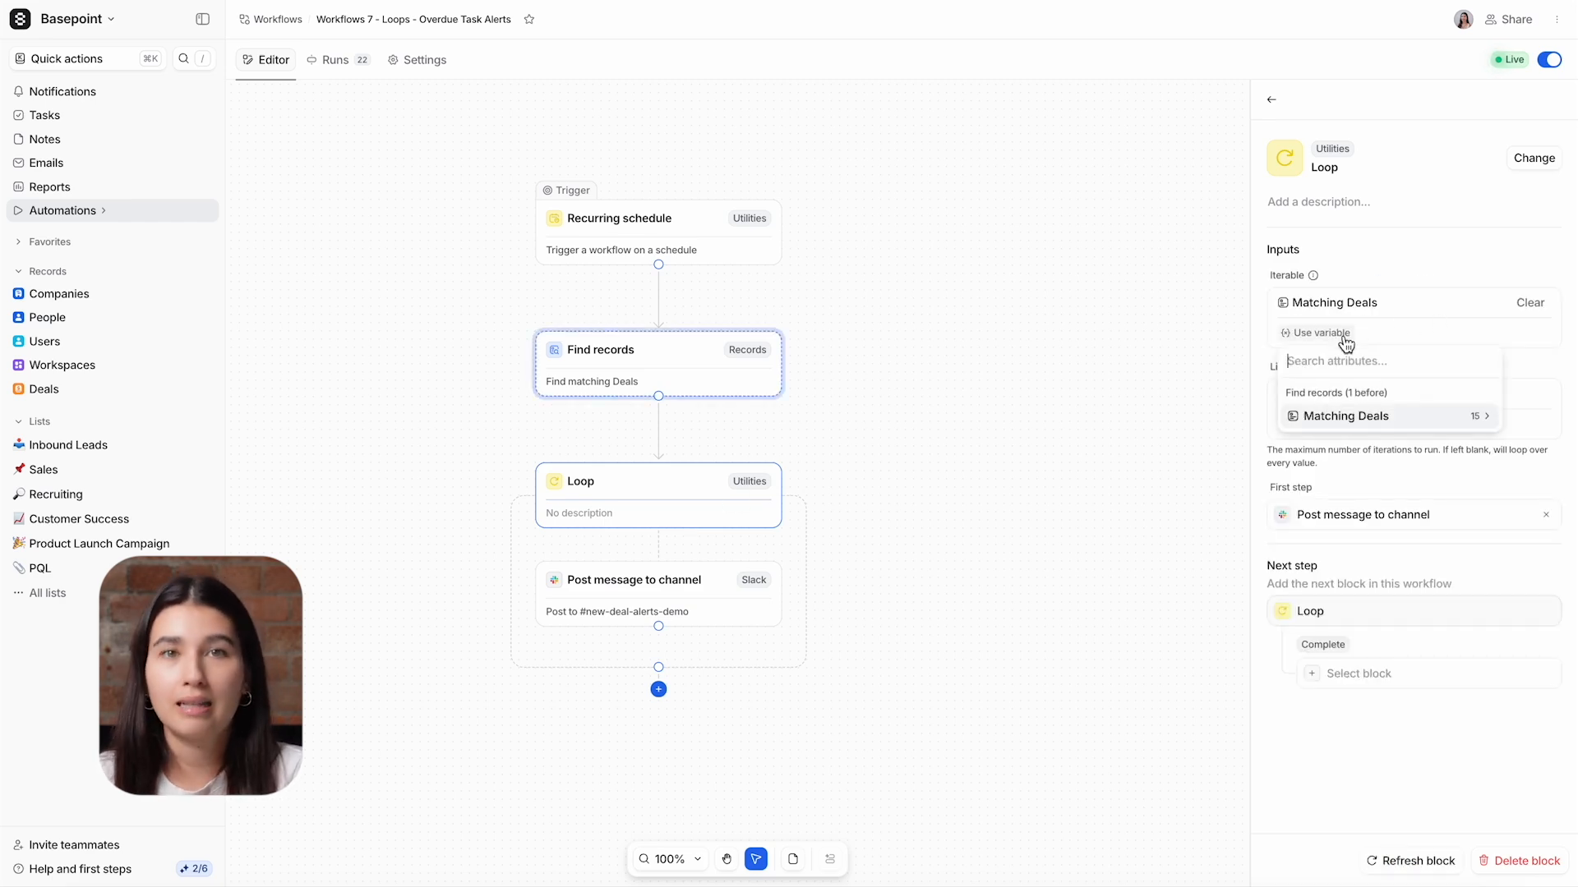
pyautogui.click(1385, 419)
pyautogui.click(1383, 415)
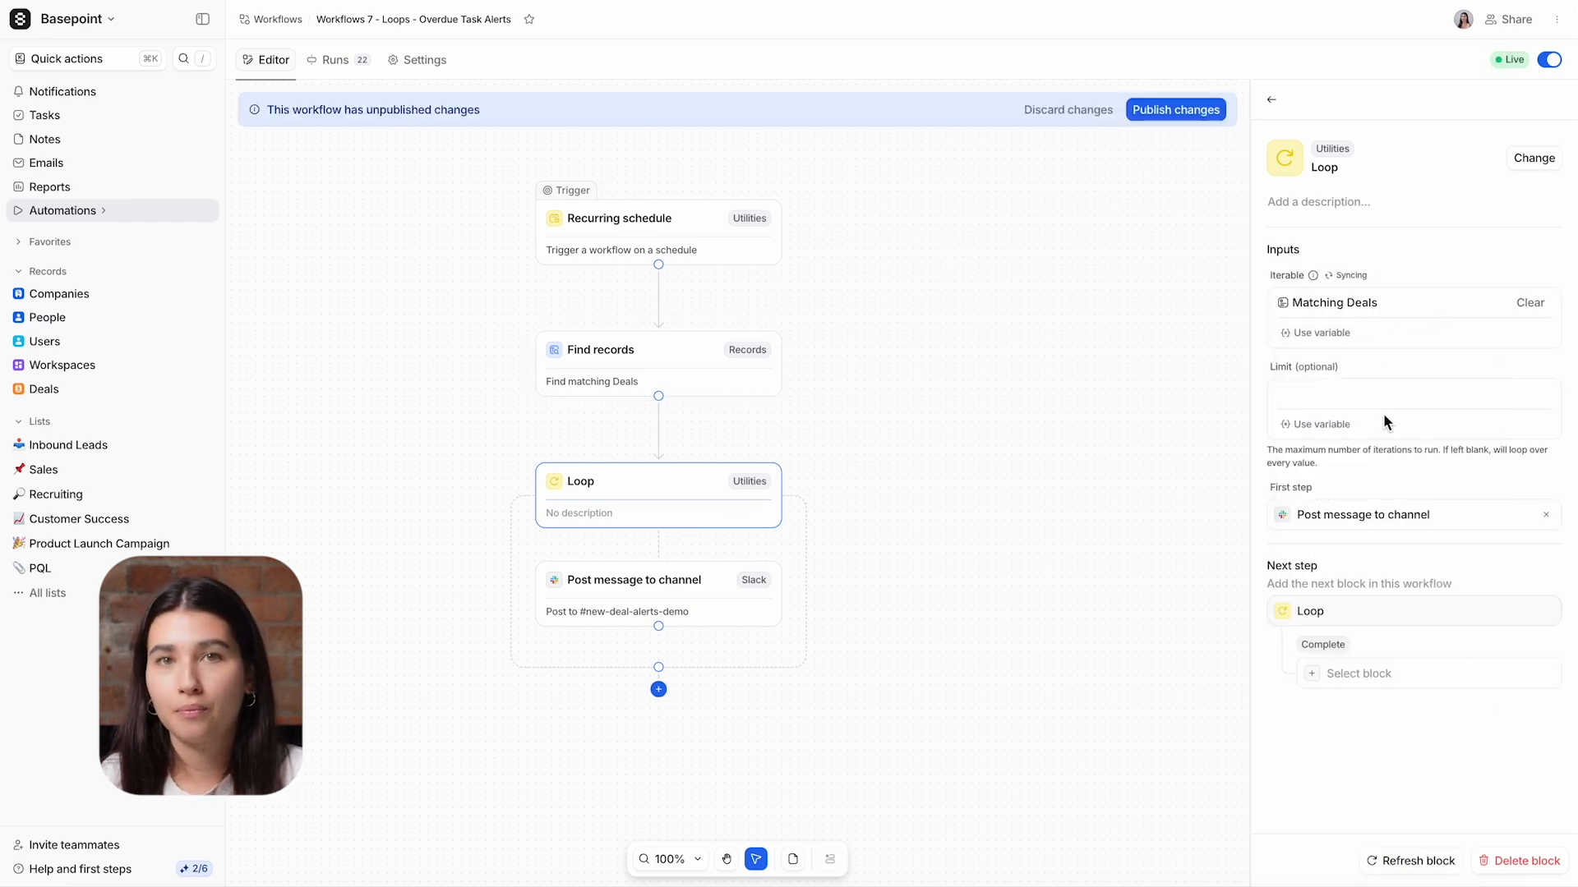
# - Open the Slack Post message to channel block inside the loop to review its message settings
pyautogui.click(741, 604)
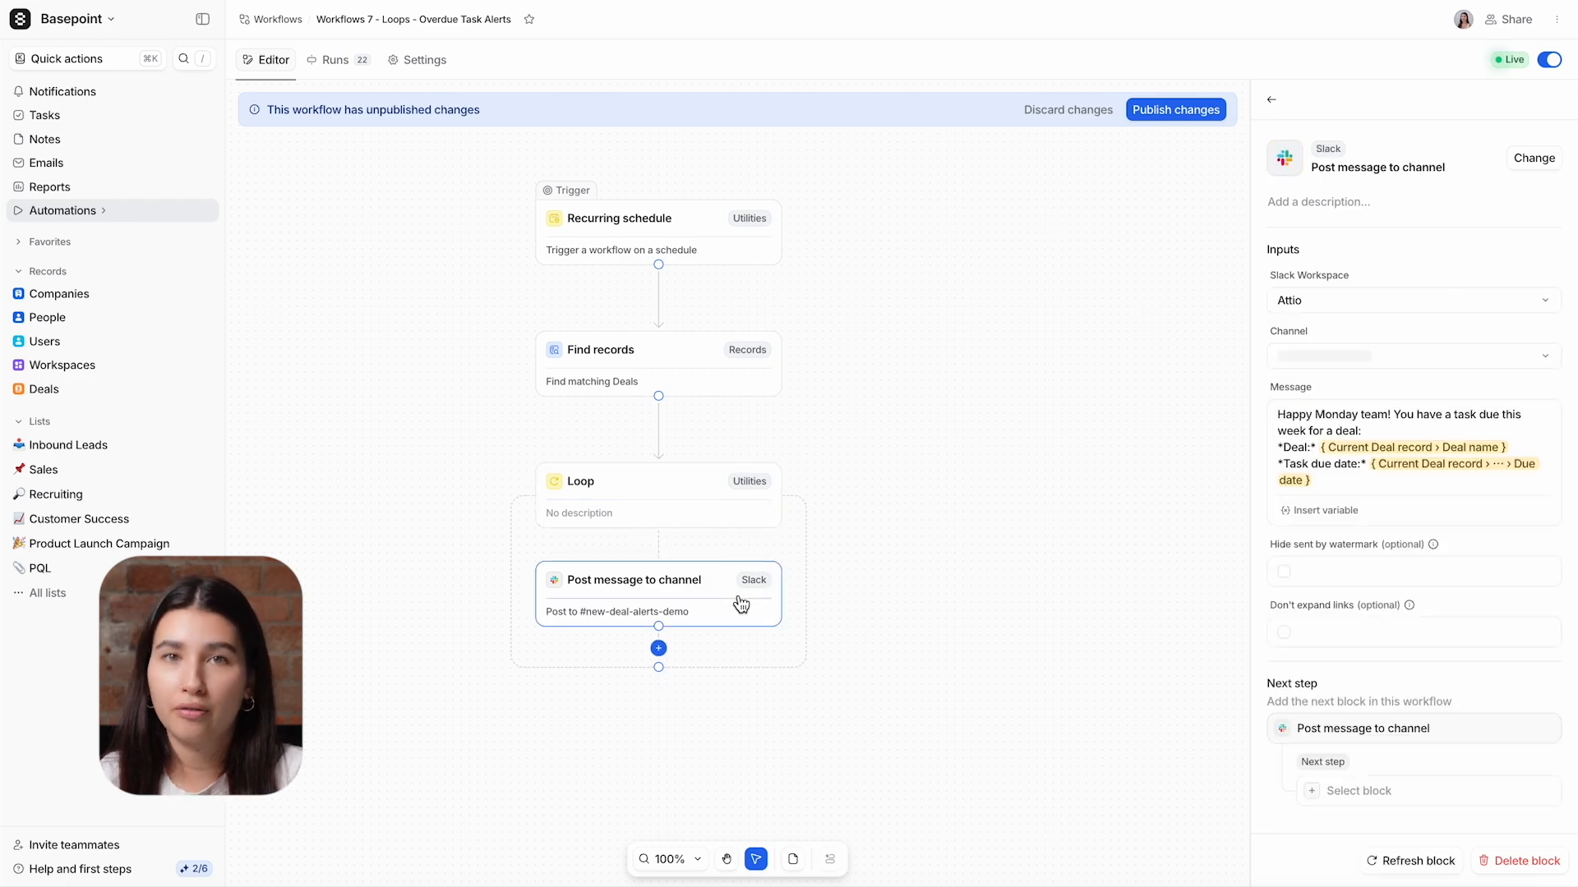